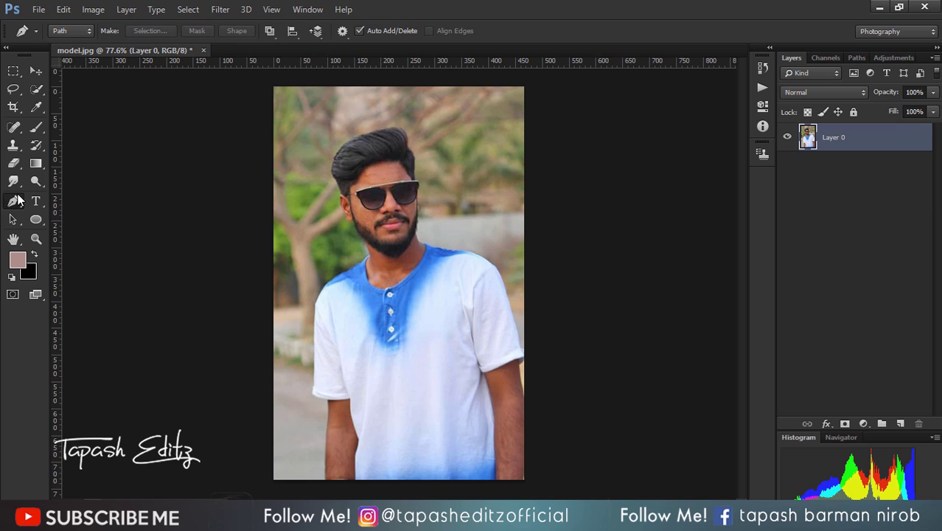
# Select the man with the Quick Selection tool and mask out the background of Layer 0.
pyautogui.click(36, 88)
pyautogui.moveTo(343, 296)
pyautogui.mouseDown()
pyautogui.moveTo(393, 273)
pyautogui.moveTo(407, 389)
pyautogui.moveTo(407, 401)
pyautogui.moveTo(353, 452)
pyautogui.moveTo(498, 448)
pyautogui.mouseUp()
pyautogui.moveTo(382, 168)
pyautogui.mouseDown()
pyautogui.moveTo(361, 154)
pyautogui.moveTo(386, 225)
pyautogui.mouseUp()
pyautogui.scroll(1, 363, 193)
pyautogui.scroll(2, 362, 193)
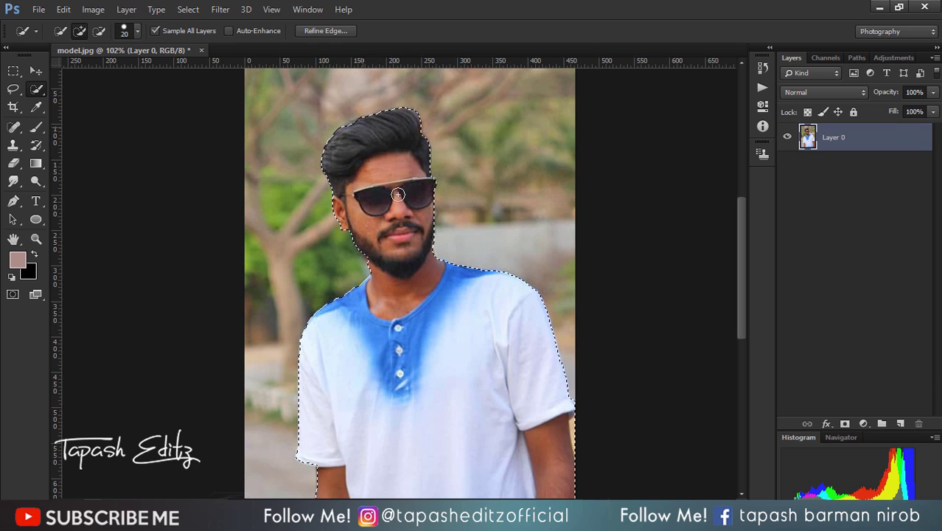
pyautogui.scroll(-3, 398, 194)
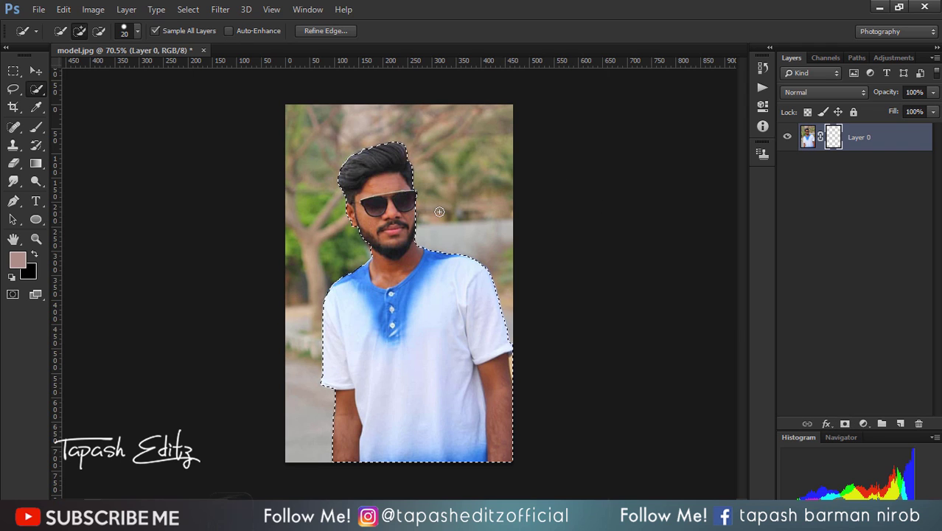
pyautogui.scroll(3, 387, 167)
pyautogui.scroll(-1, 502, 269)
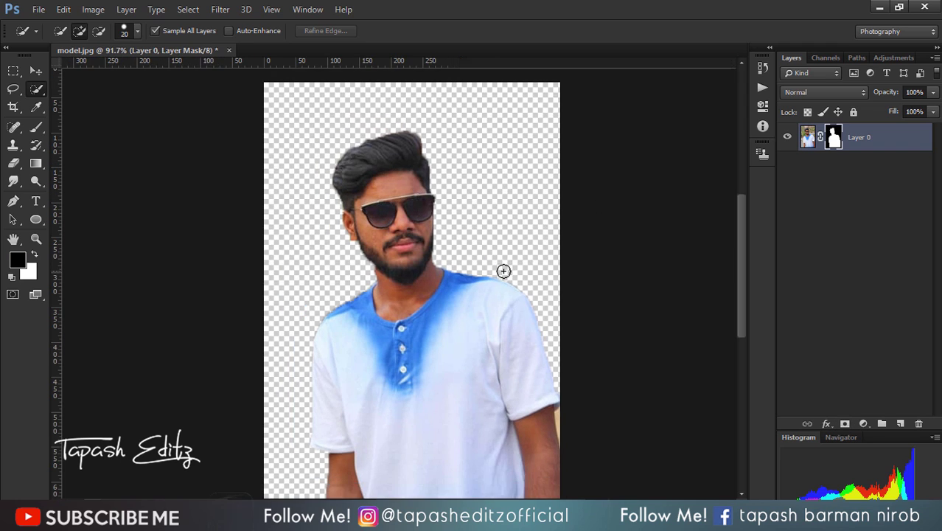
# Select the leftover background patch between the man's arm and the image edge, delete it from the layer image, and deselect.
pyautogui.scroll(3, 562, 381)
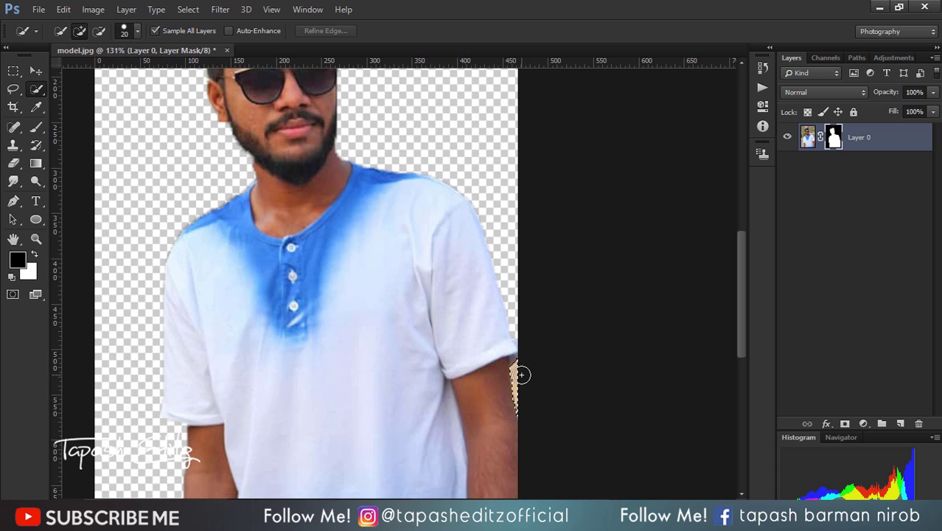
pyautogui.click(524, 375)
pyautogui.click(805, 140)
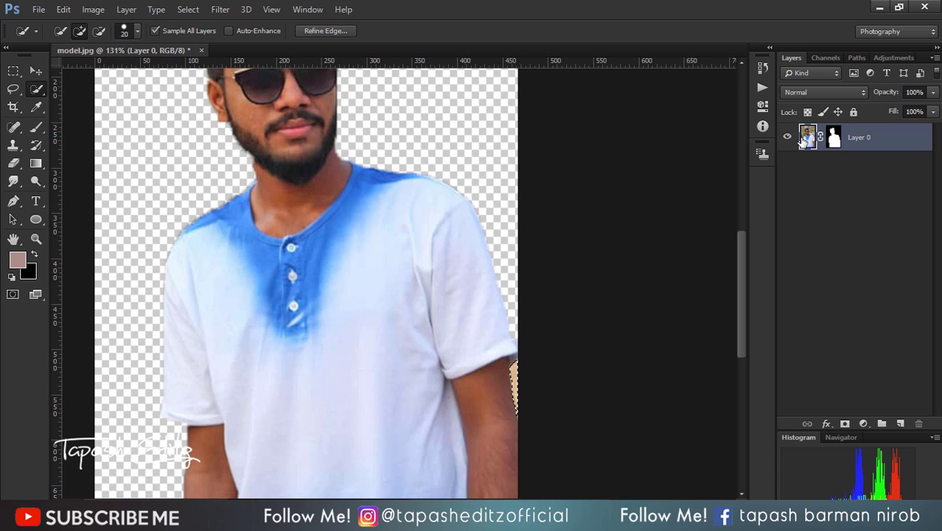
pyautogui.hotkey('ctrl', 'd')
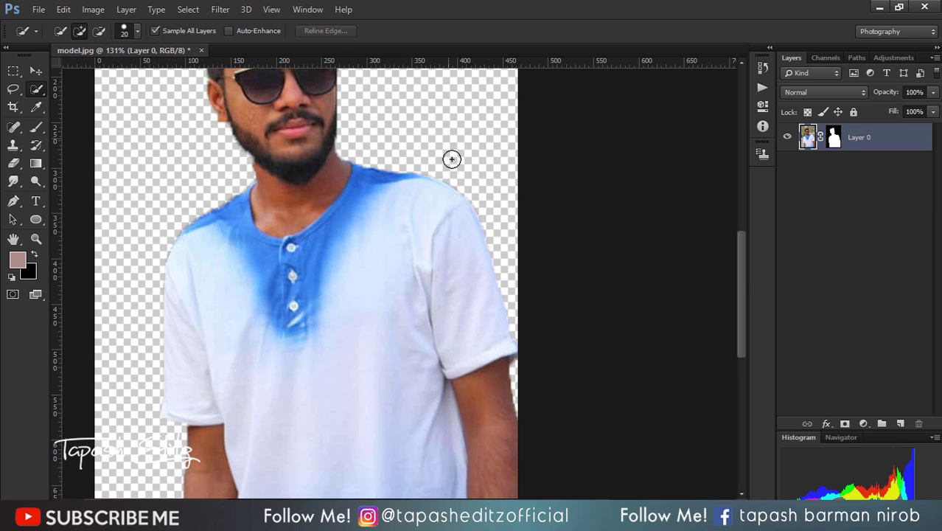
pyautogui.scroll(-3, 461, 173)
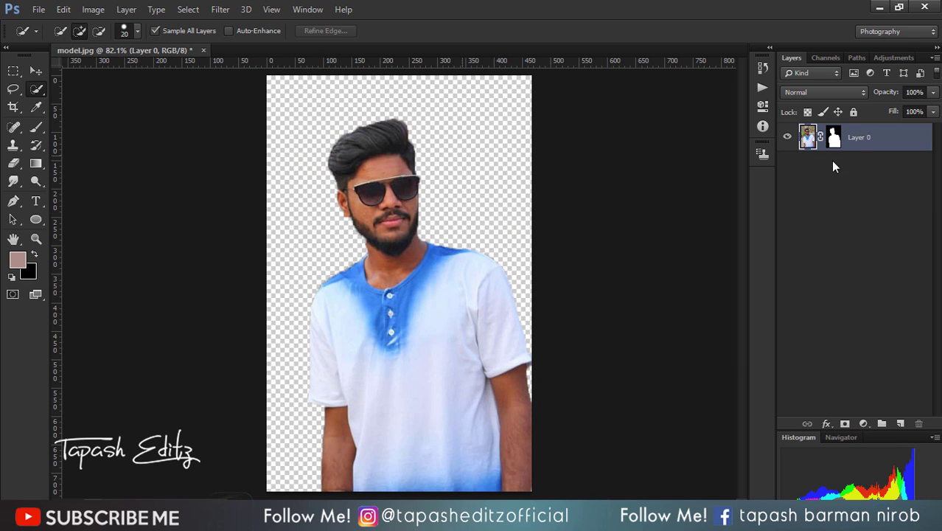
# Paint white on Layer 0's mask with an 8 px brush to restore the man's beard edge along the jaw.
pyautogui.scroll(4, 362, 181)
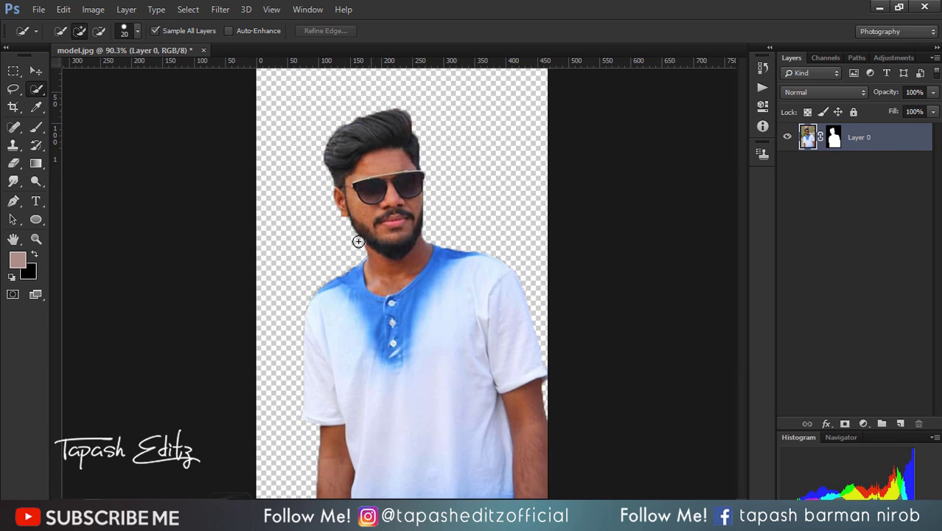
pyautogui.click(34, 254)
pyautogui.click(11, 278)
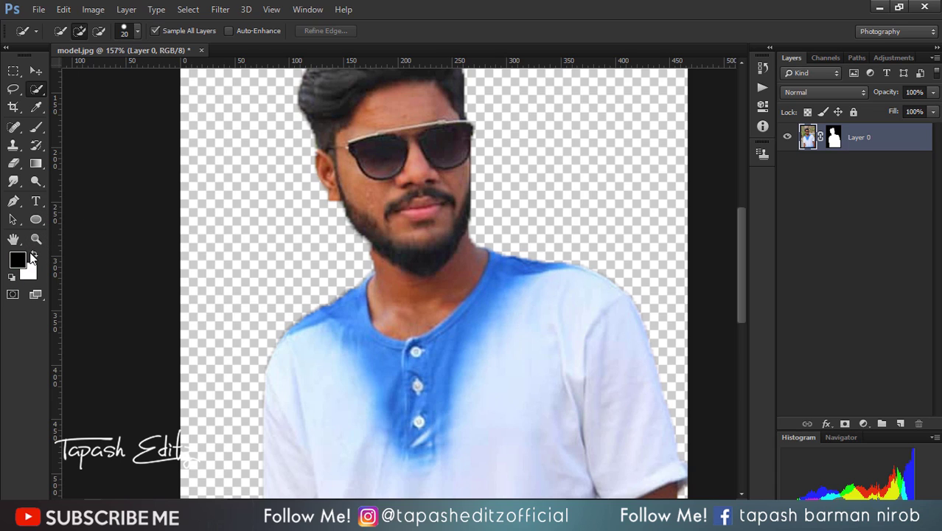
pyautogui.click(33, 254)
pyautogui.click(37, 127)
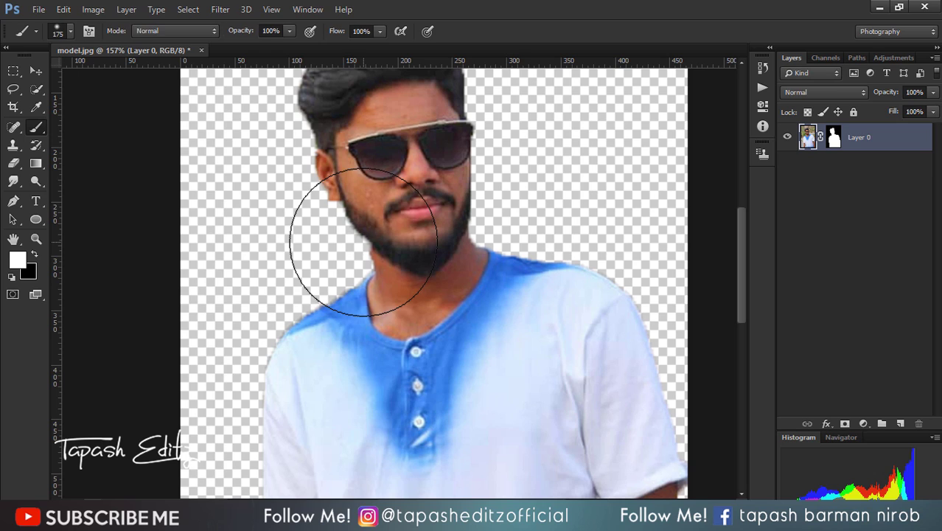
pyautogui.press('[')
pyautogui.press('[')
pyautogui.press('[')
pyautogui.press('[')
pyautogui.press('[')
pyautogui.press('[')
pyautogui.press('[')
pyautogui.press('[')
pyautogui.press('[')
pyautogui.press('[')
pyautogui.press('[')
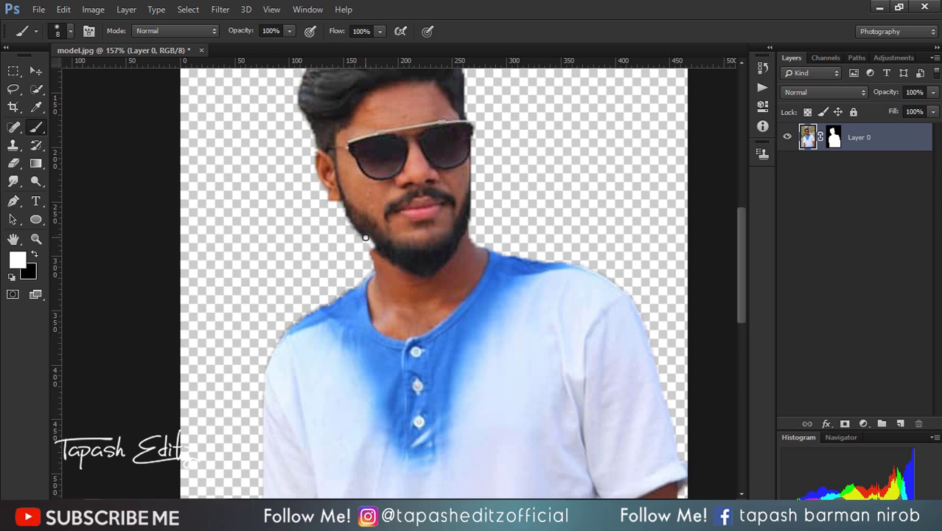
pyautogui.click(833, 140)
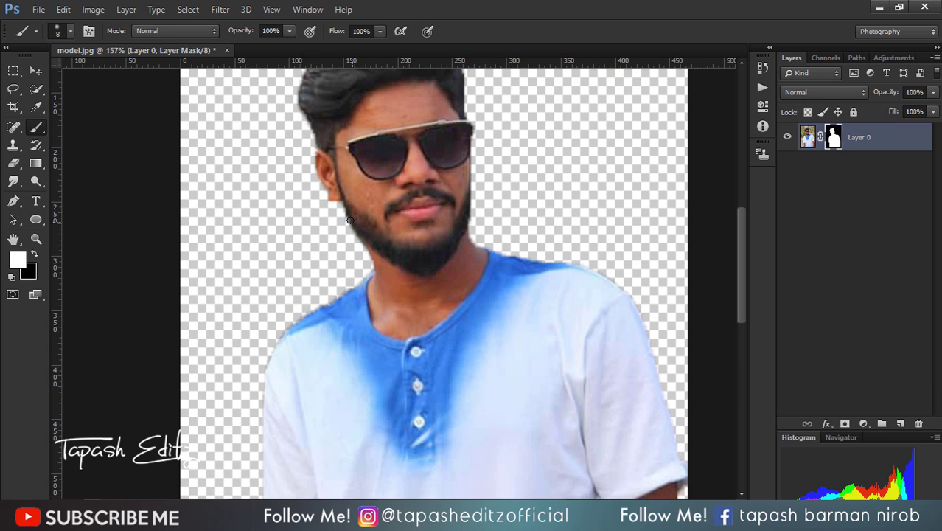
pyautogui.hotkey('ctrl', '0')
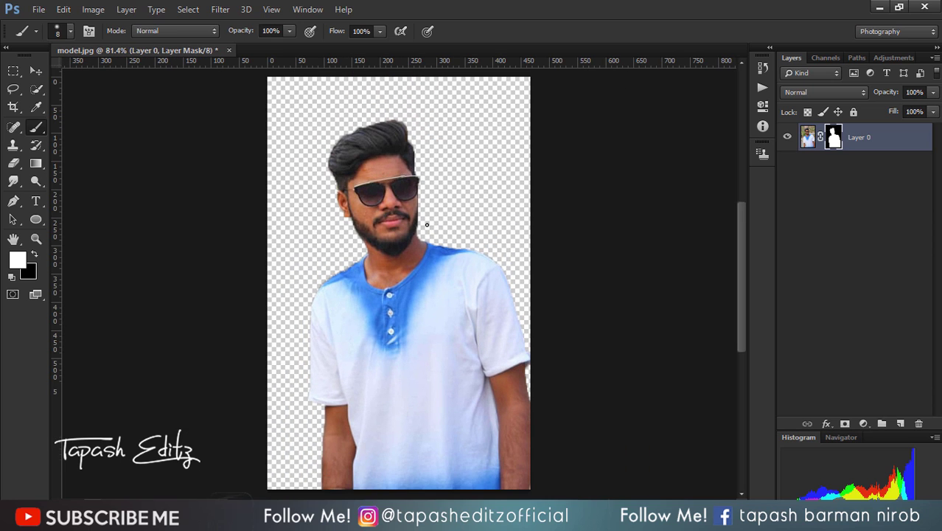
pyautogui.scroll(-1, 427, 224)
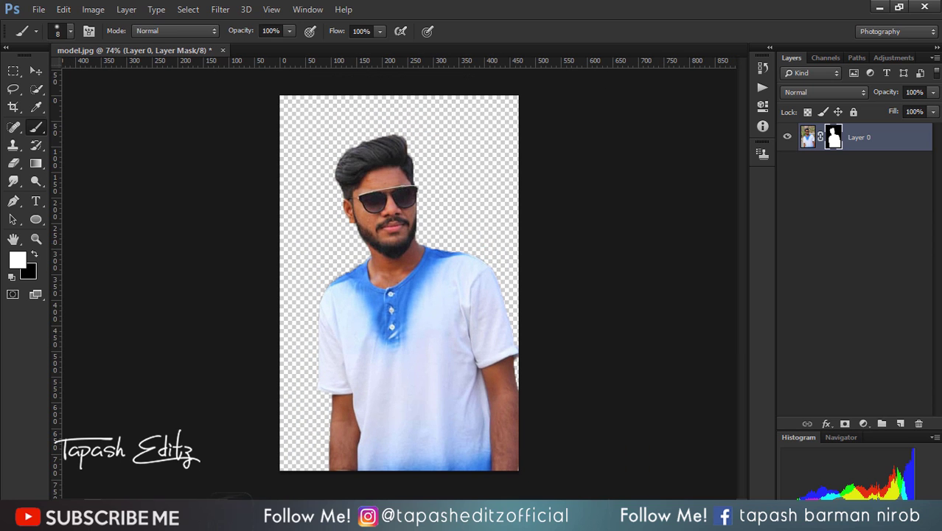
pyautogui.click(13, 107)
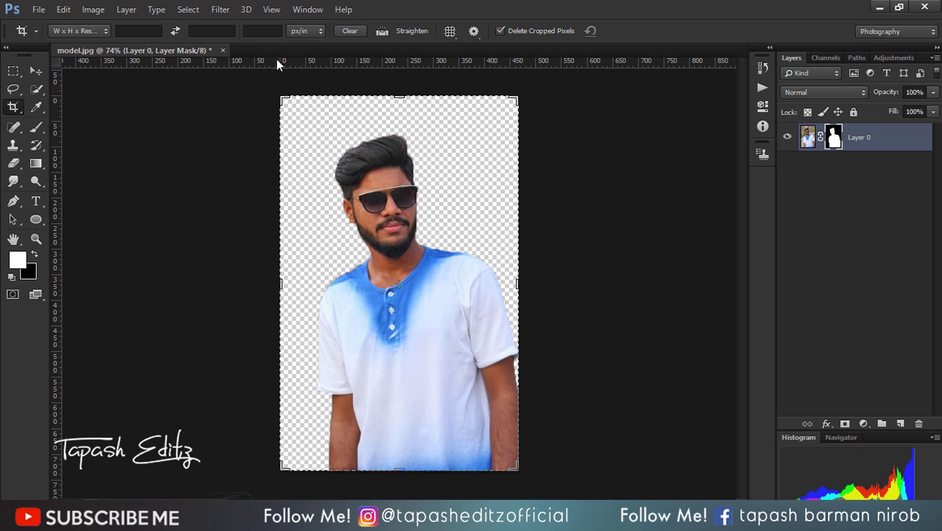
pyautogui.click(35, 71)
pyautogui.rightClick(834, 137)
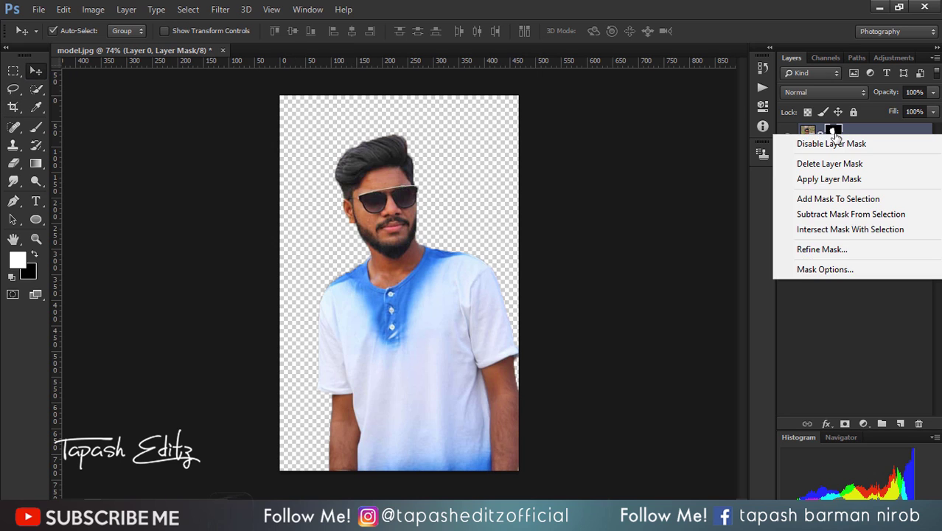
pyautogui.press('Escape')
# Duplicate the masked Layer 0 and apply the layer mask on the copy.
pyautogui.hotkey('ctrl', 'j')
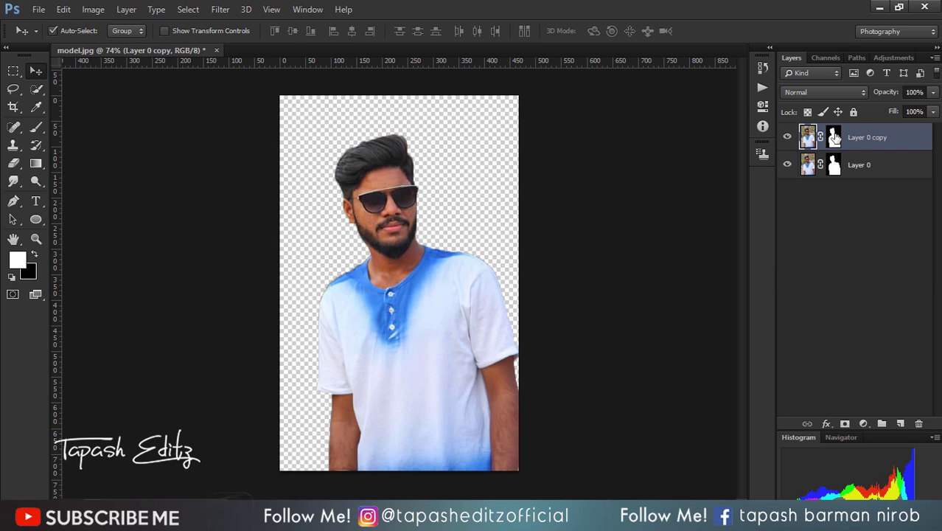
pyautogui.rightClick(835, 137)
pyautogui.click(860, 169)
# Delete the original Layer 0's mask and hide that layer, keeping Layer 0 copy visible and selected.
pyautogui.rightClick(834, 167)
pyautogui.click(833, 193)
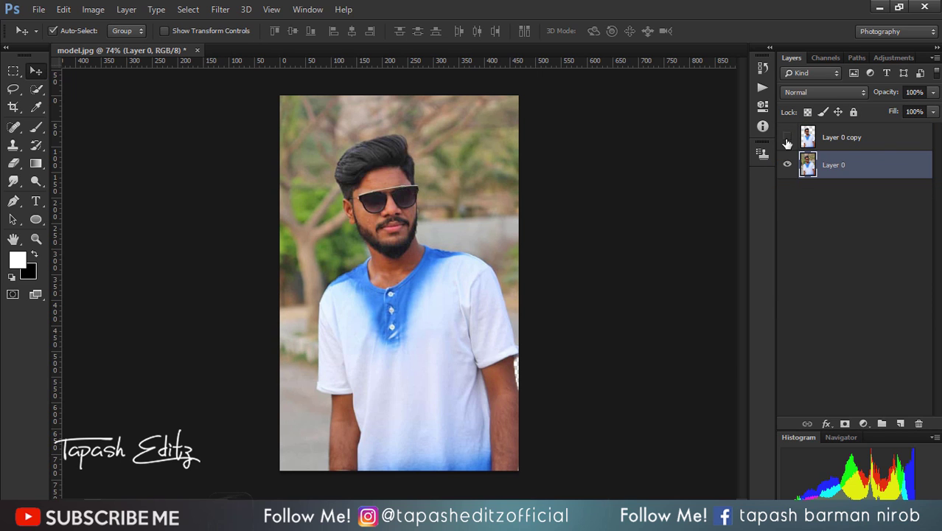
pyautogui.click(787, 165)
pyautogui.click(787, 137)
pyautogui.click(819, 140)
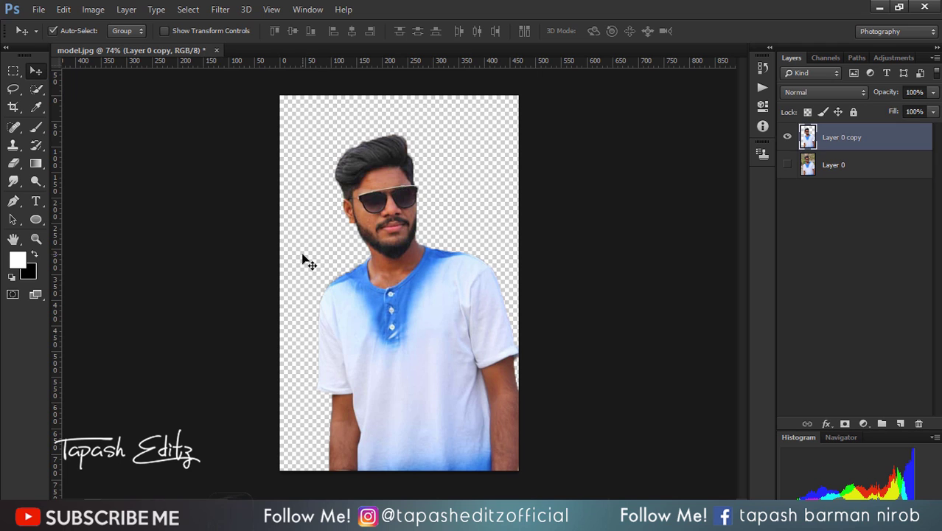
pyautogui.scroll(3, 353, 239)
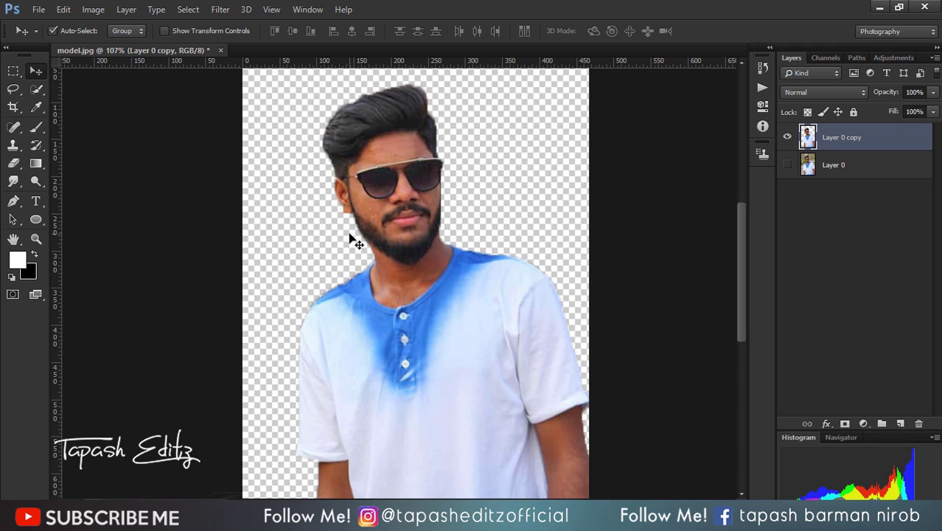
pyautogui.scroll(-4, 352, 240)
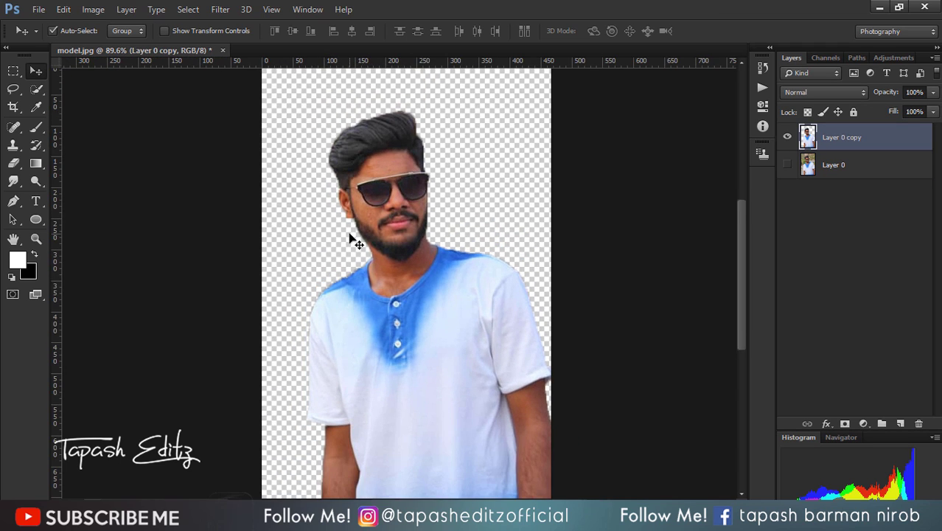
pyautogui.scroll(-1, 352, 240)
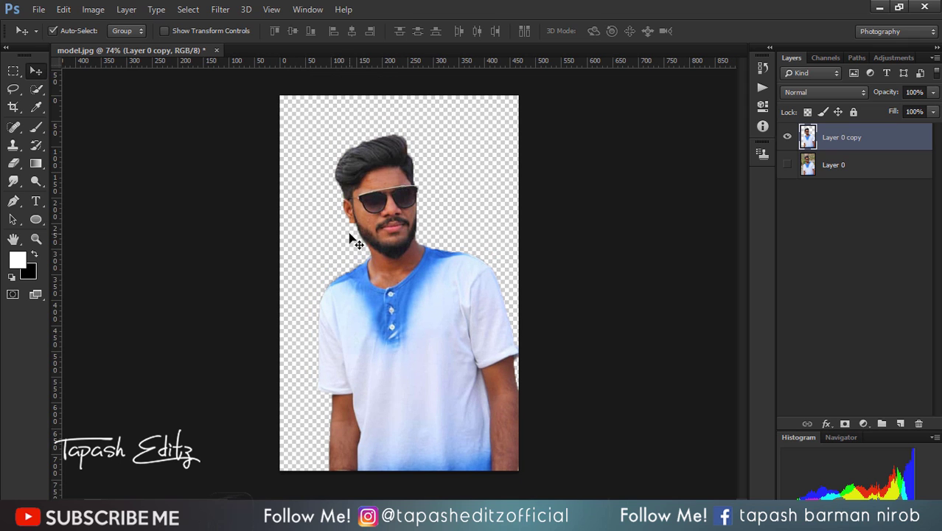
pyautogui.scroll(3, 403, 270)
pyautogui.scroll(-2, 403, 270)
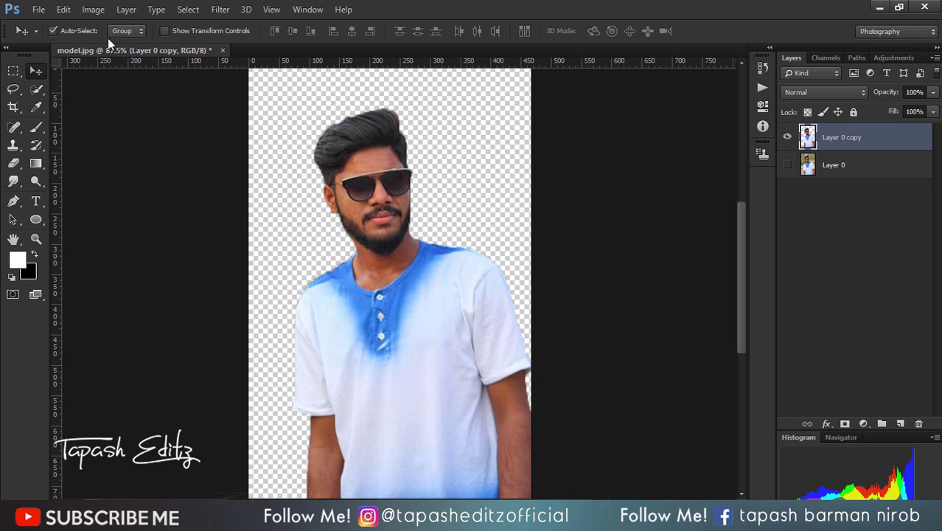
# Place the coat image as an embedded file and position it over the man's torso at about X 269 px, Y 433 px.
pyautogui.click(37, 9)
pyautogui.click(147, 207)
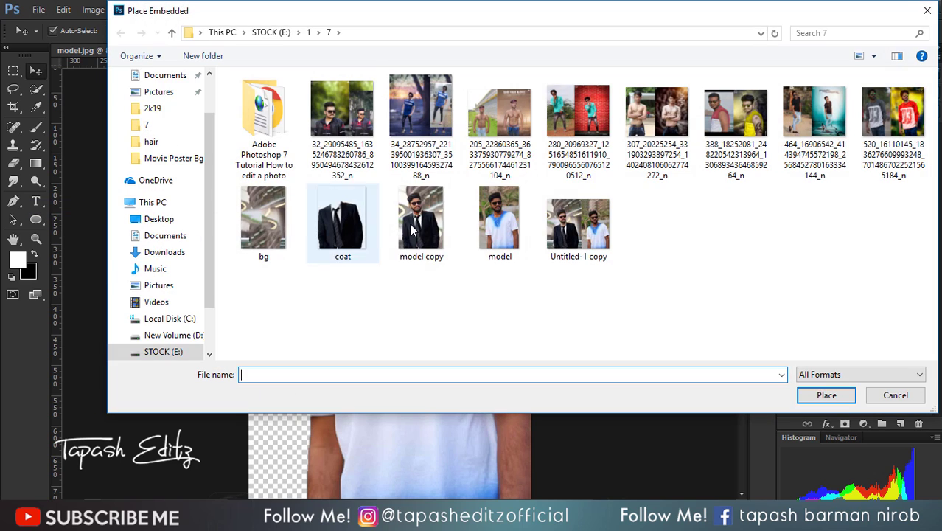
pyautogui.doubleClick(345, 227)
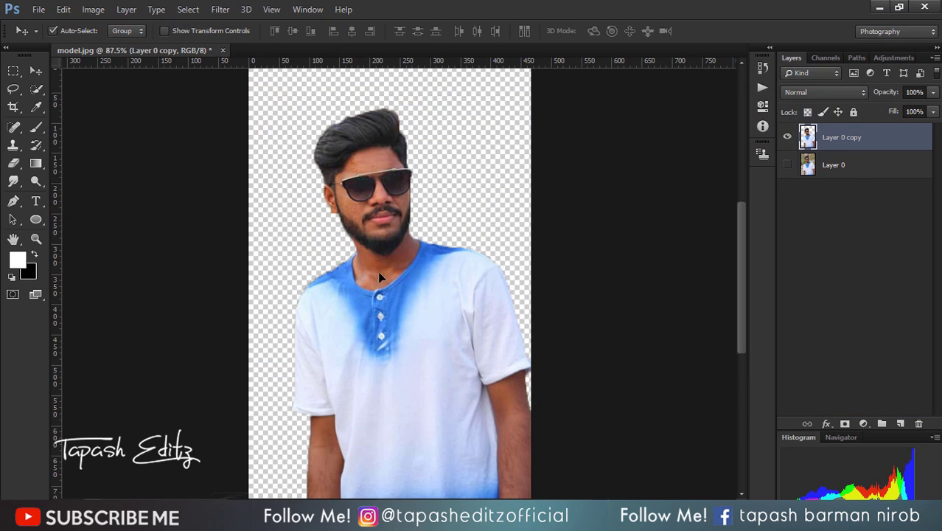
pyautogui.scroll(-2, 418, 296)
pyautogui.moveTo(463, 299); pyautogui.dragTo(474, 326)
pyautogui.scroll(3, 474, 326)
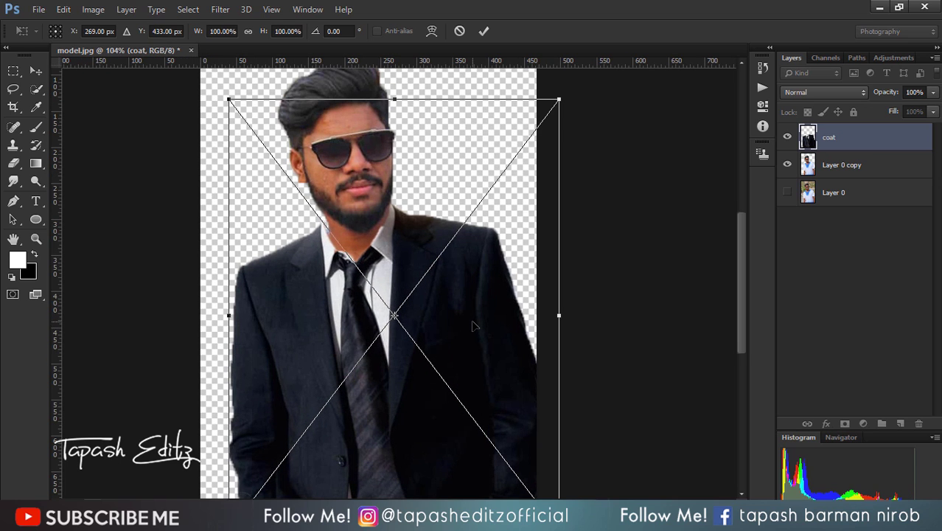
pyautogui.scroll(-2, 500, 237)
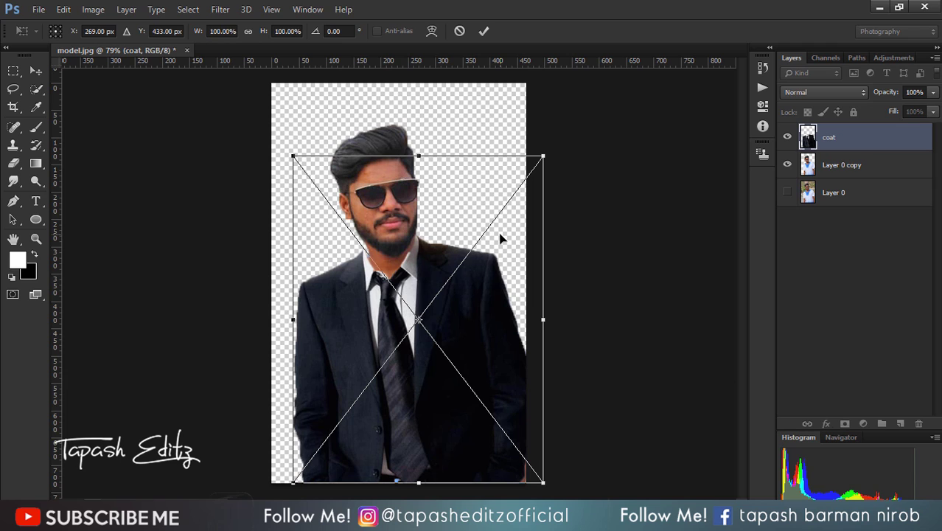
pyautogui.click(484, 31)
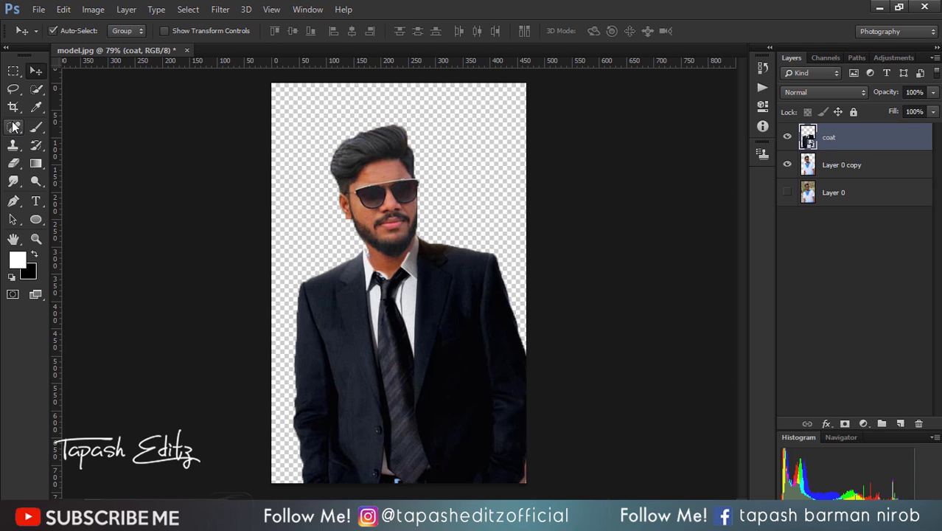
# Extend the canvas slightly beyond the image's right edge with the Crop tool to make room for the coat sleeve.
pyautogui.click(13, 107)
pyautogui.moveTo(525, 86); pyautogui.dragTo(547, 79)
pyautogui.click(637, 31)
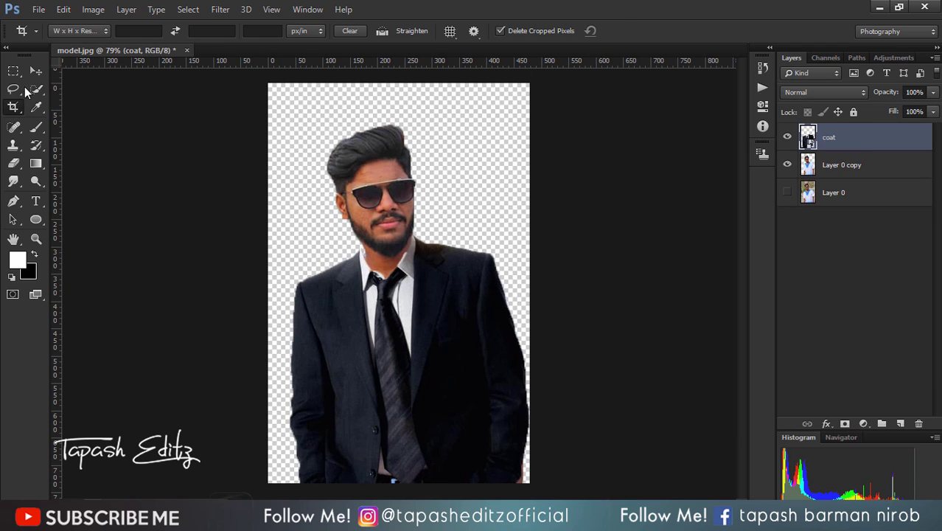
# Align the coat with the man's neck and shoulders and merge it down into Layer 0 copy.
pyautogui.press('v')
pyautogui.moveTo(405, 316); pyautogui.dragTo(392, 313)
pyautogui.scroll(3, 410, 315)
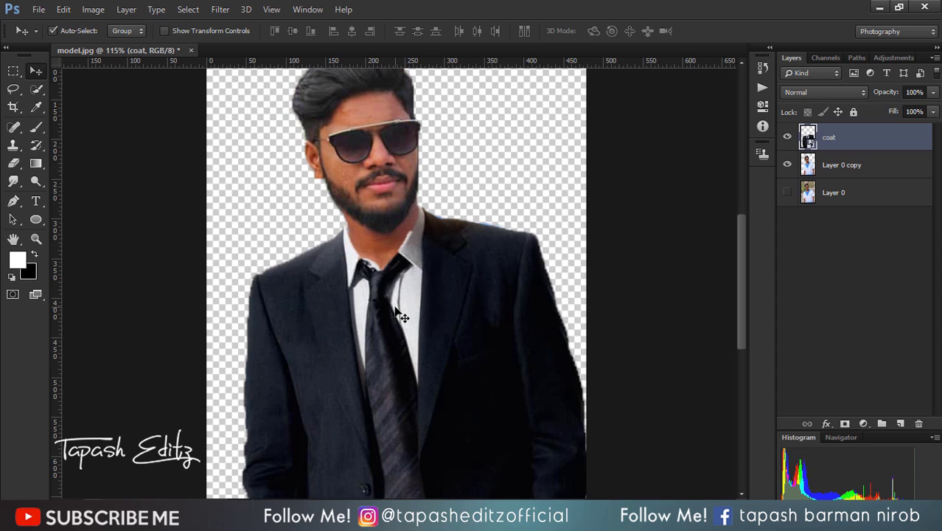
pyautogui.press('Right')
pyautogui.scroll(-4, 401, 315)
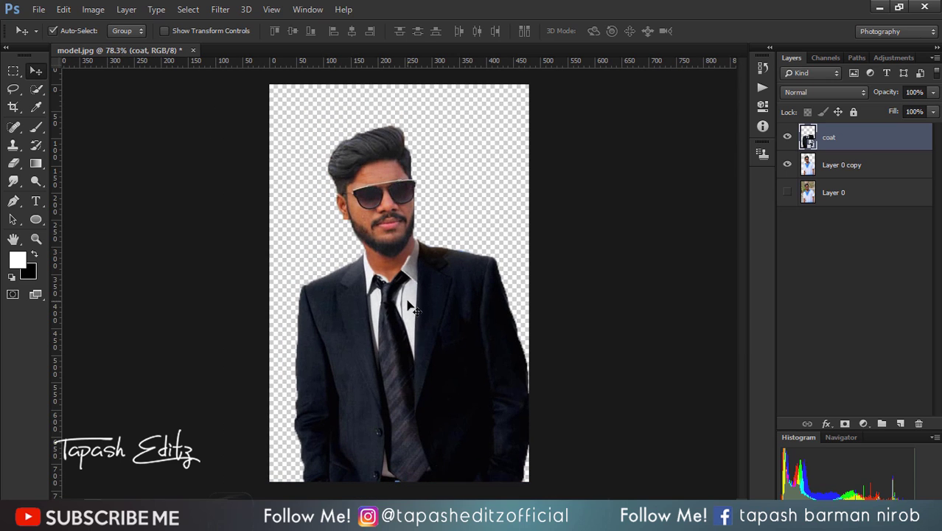
pyautogui.rightClick(841, 140)
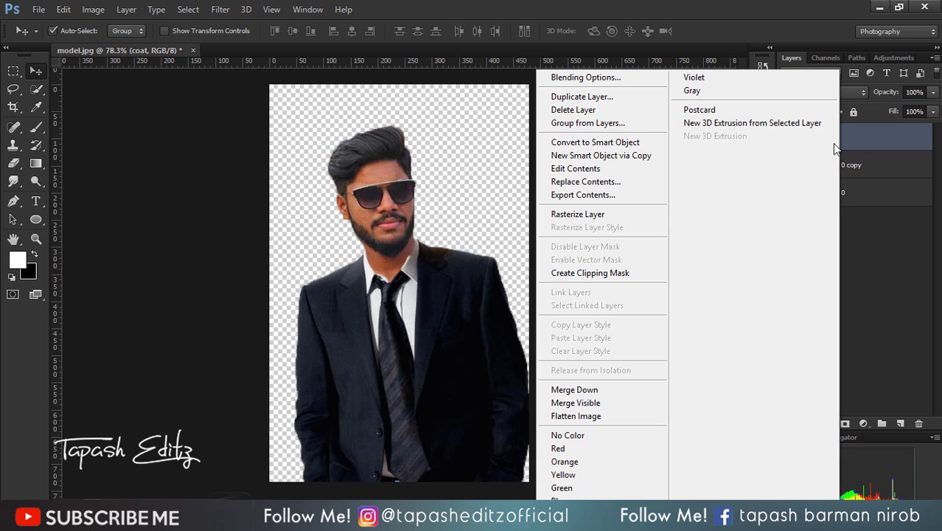
pyautogui.click(609, 391)
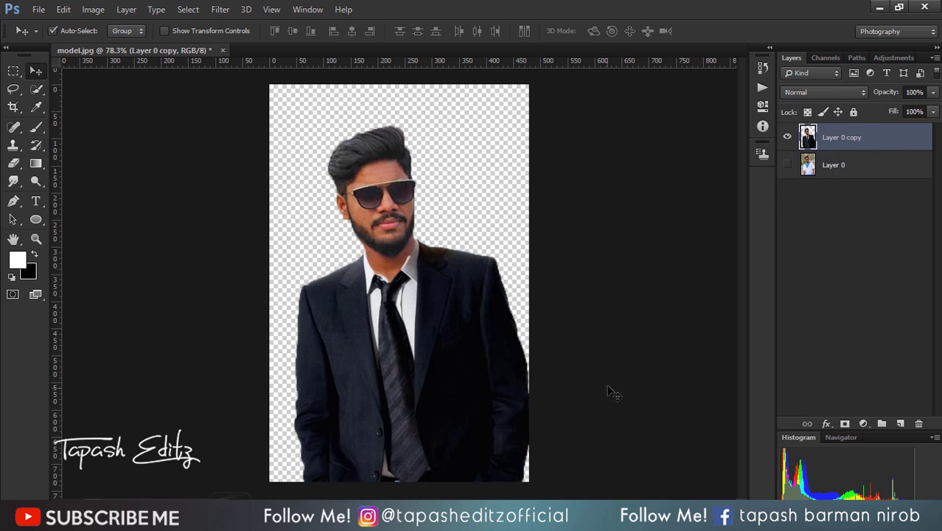
# Compare the merged suit layer with the original photo by toggling the visibility of both layers.
pyautogui.click(792, 137)
pyautogui.click(792, 137)
pyautogui.click(788, 160)
pyautogui.click(789, 137)
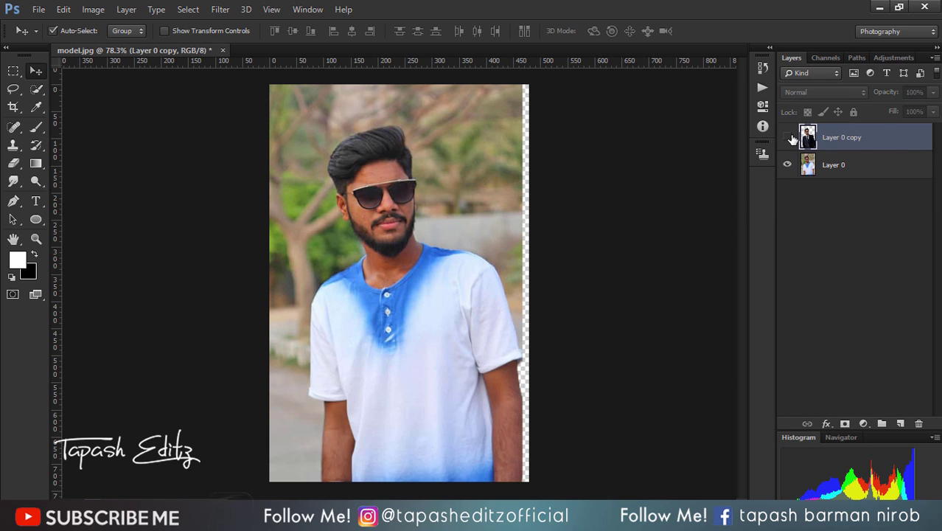
pyautogui.click(788, 138)
pyautogui.click(789, 164)
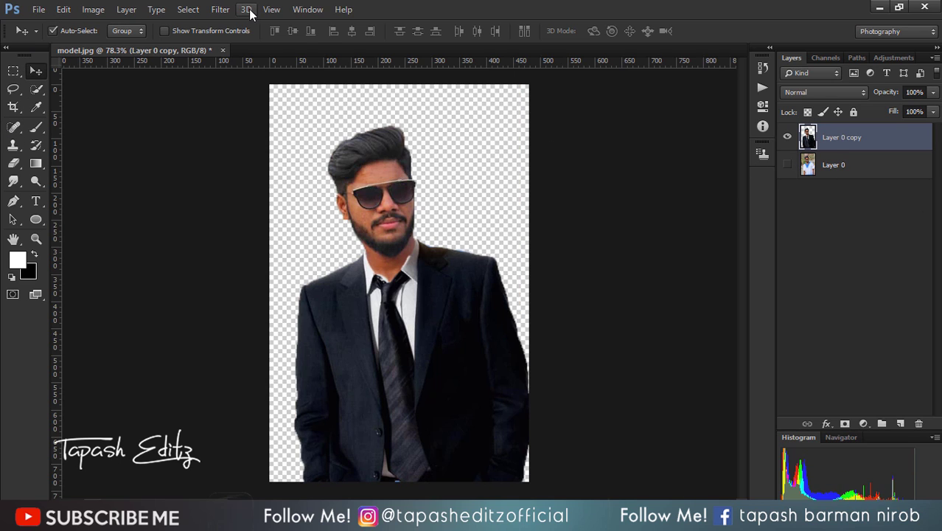
# Adjust the Levels of Layer 0 copy with a midtone value of 1.08 and a white input level of 223.
pyautogui.click(221, 9)
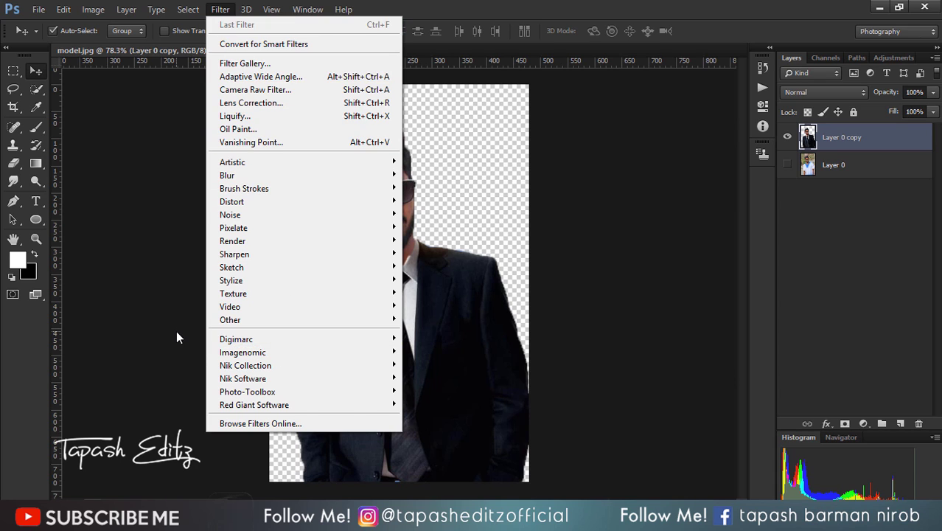
pyautogui.click(178, 332)
pyautogui.click(102, 9)
pyautogui.moveTo(111, 44)
pyautogui.click(258, 58)
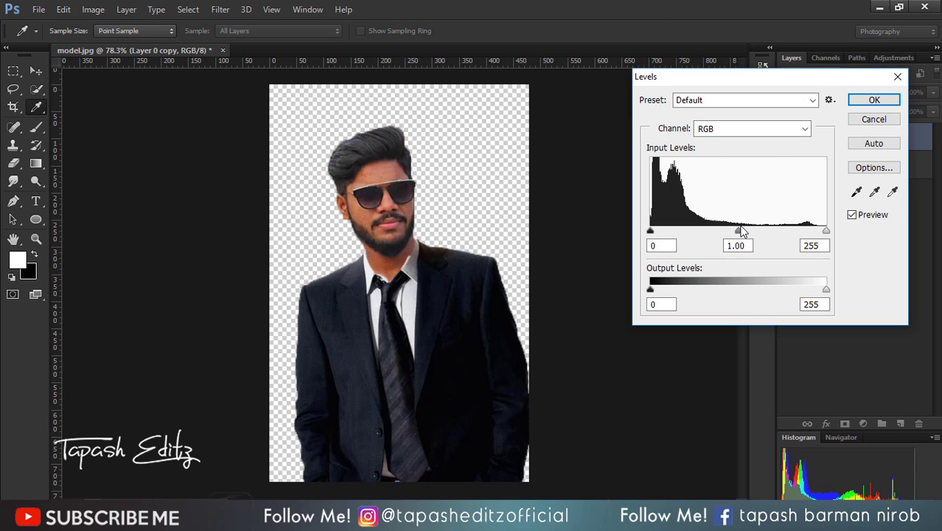
pyautogui.moveTo(743, 229); pyautogui.dragTo(737, 231)
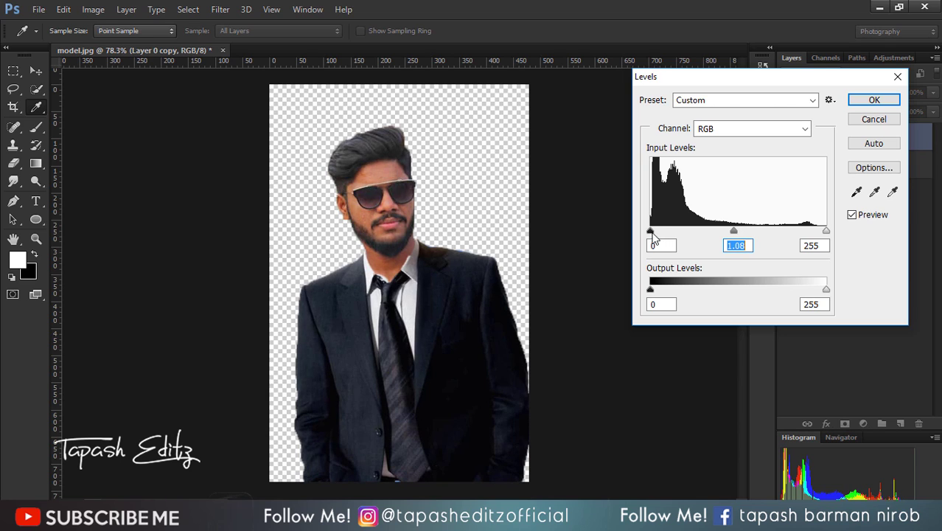
pyautogui.moveTo(650, 232)
pyautogui.mouseDown()
pyautogui.moveTo(664, 232)
pyautogui.moveTo(652, 233)
pyautogui.mouseUp()
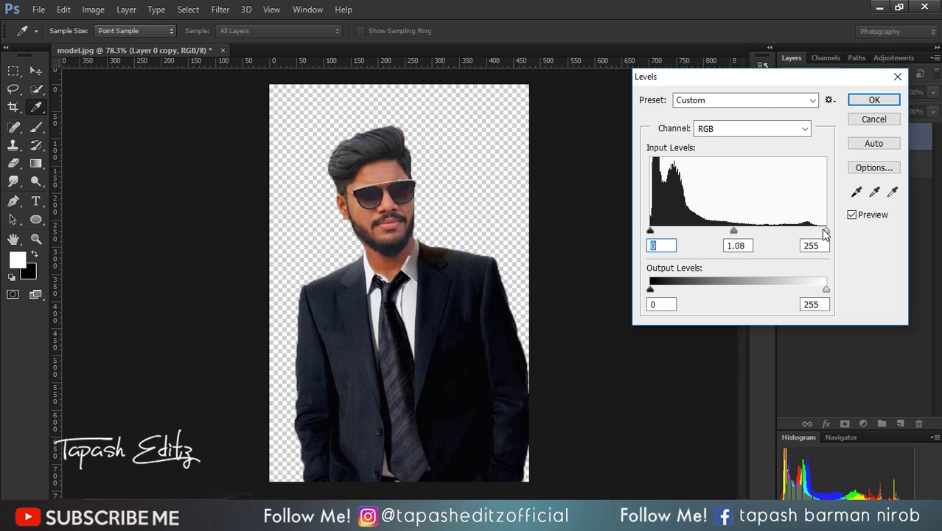
pyautogui.moveTo(826, 231); pyautogui.dragTo(804, 229)
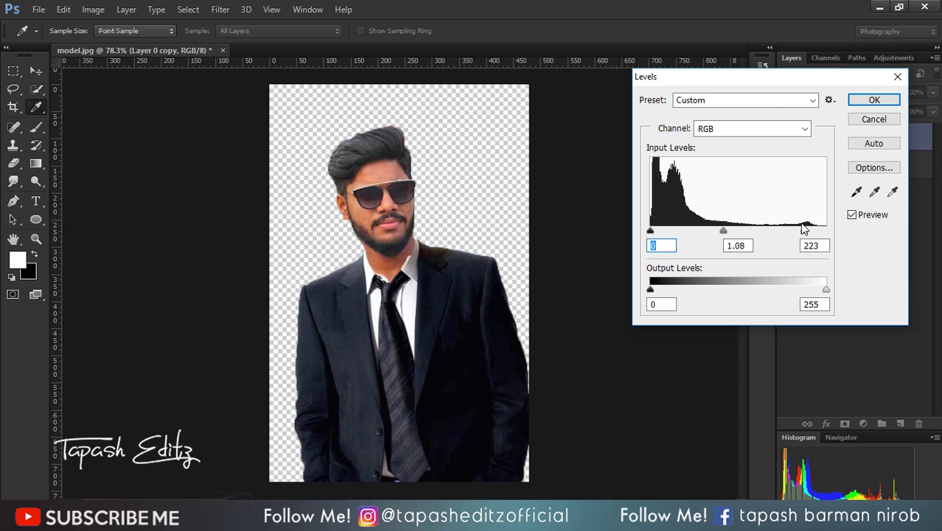
pyautogui.click(874, 100)
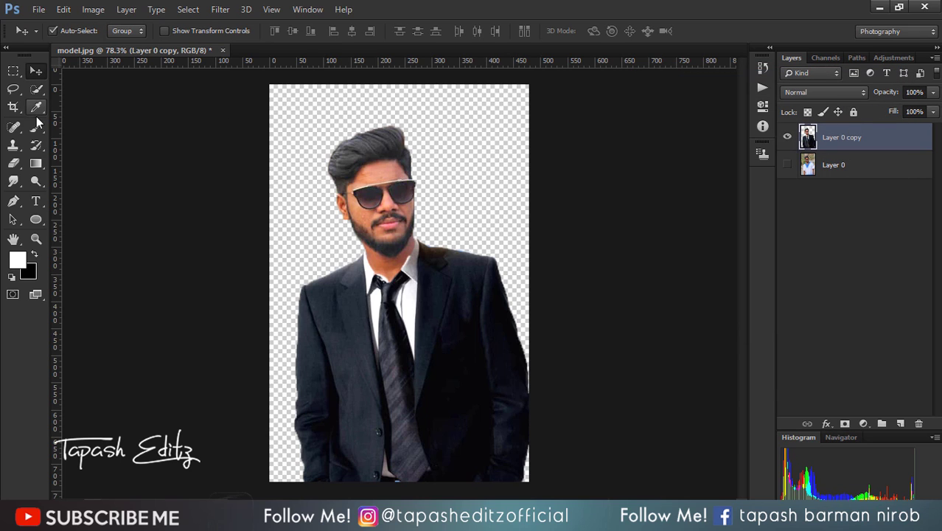
# Widen the canvas slightly past the coat's sleeve with the Crop tool.
pyautogui.click(13, 106)
pyautogui.moveTo(522, 87)
pyautogui.mouseDown()
pyautogui.moveTo(543, 72)
pyautogui.moveTo(529, 84)
pyautogui.mouseUp()
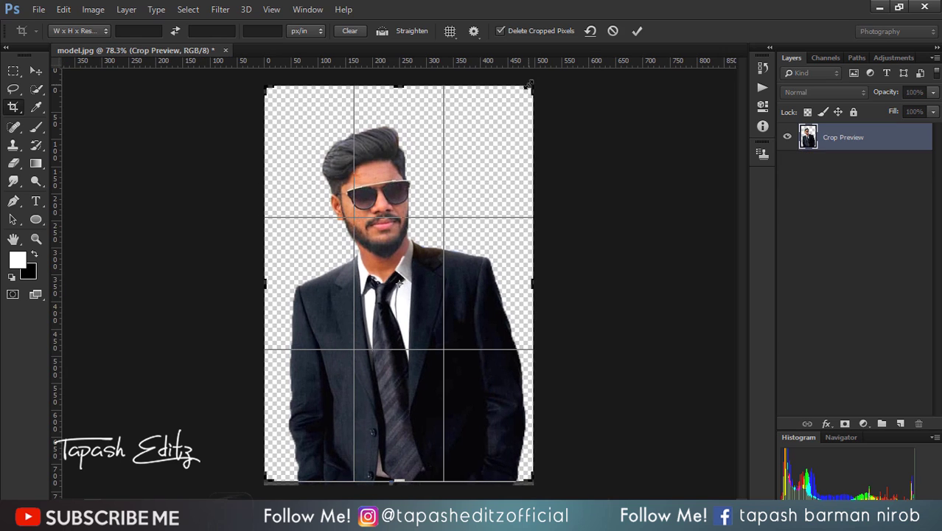
pyautogui.click(637, 31)
# Retouch the man's skin with SkinFiner: Fine smoothing +27, skin tone Brightness +58, Shadow -55 and Highlight +30.
pyautogui.click(220, 12)
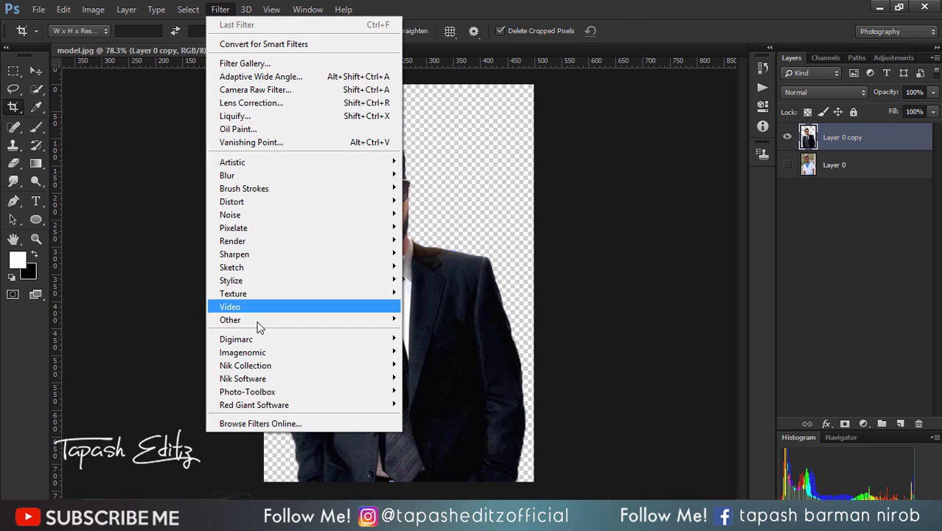
pyautogui.moveTo(296, 382)
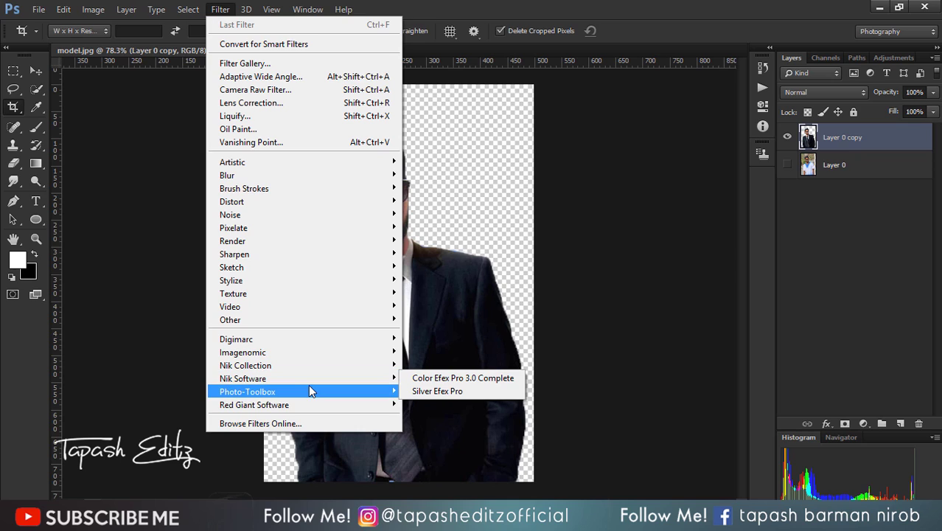
pyautogui.click(431, 391)
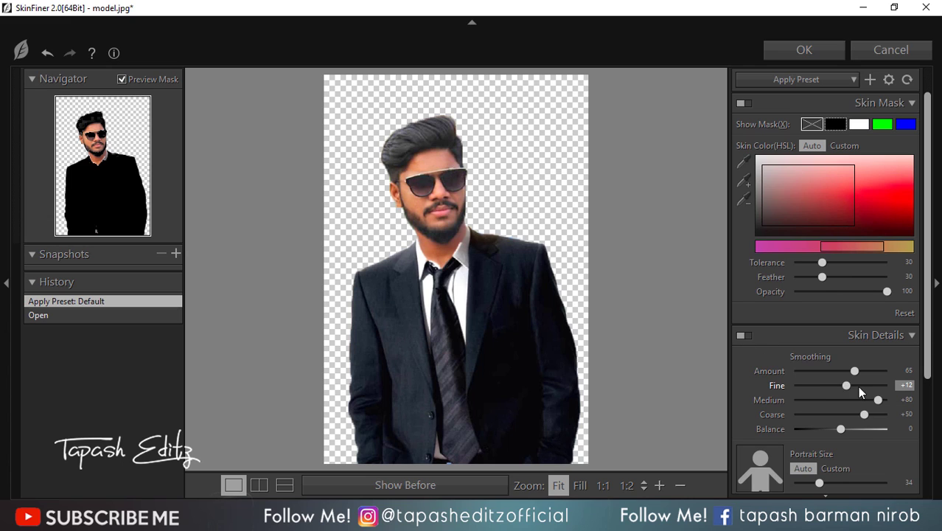
pyautogui.moveTo(858, 385); pyautogui.dragTo(868, 413)
pyautogui.scroll(-3, 859, 376)
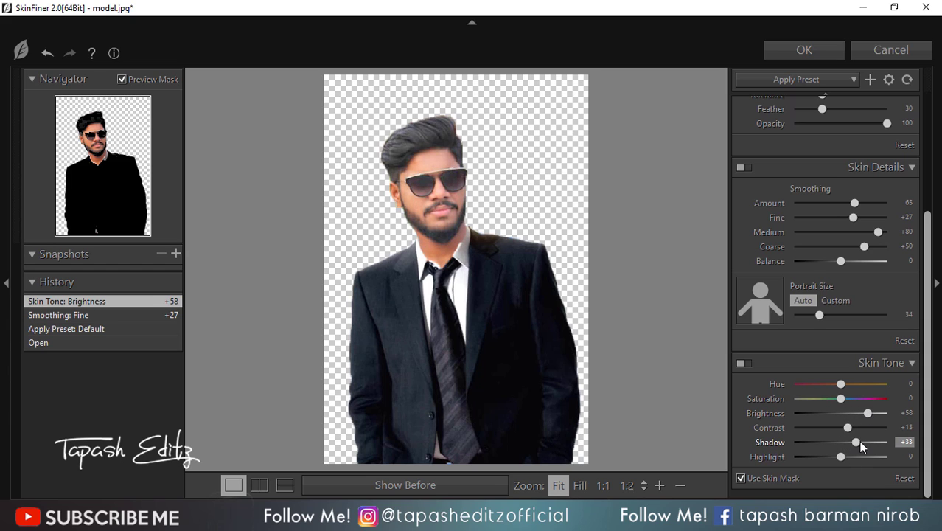
pyautogui.moveTo(859, 440)
pyautogui.mouseDown()
pyautogui.moveTo(818, 433)
pyautogui.moveTo(828, 453)
pyautogui.moveTo(865, 458)
pyautogui.moveTo(856, 457)
pyautogui.mouseUp()
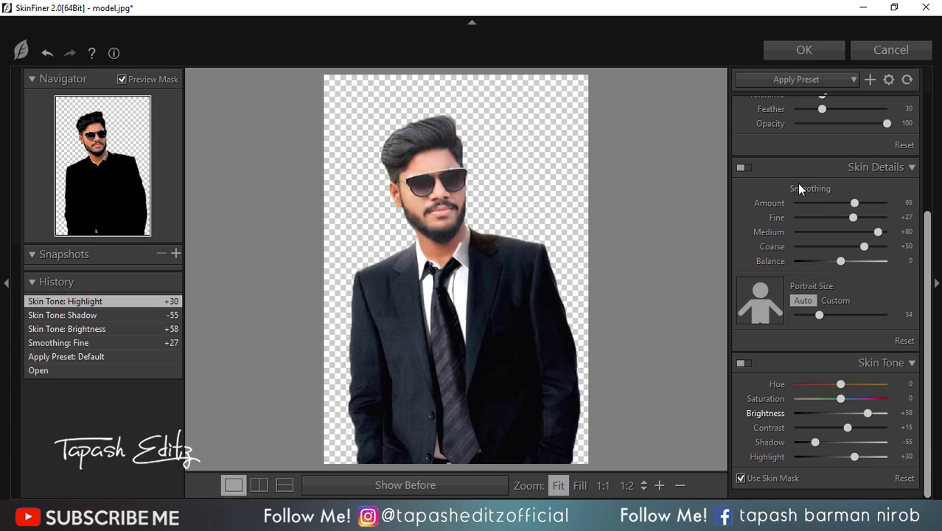
pyautogui.click(806, 50)
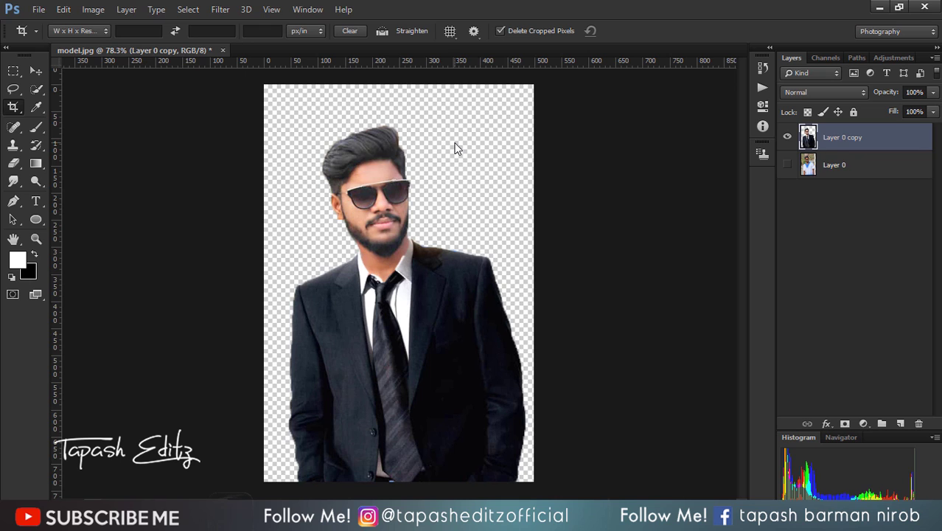
pyautogui.scroll(4, 450, 155)
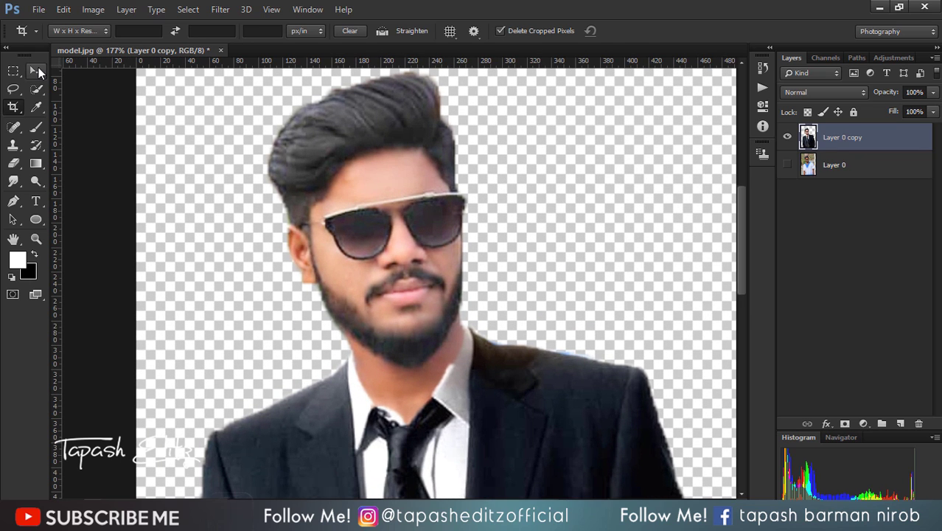
pyautogui.click(39, 67)
pyautogui.scroll(-4, 258, 232)
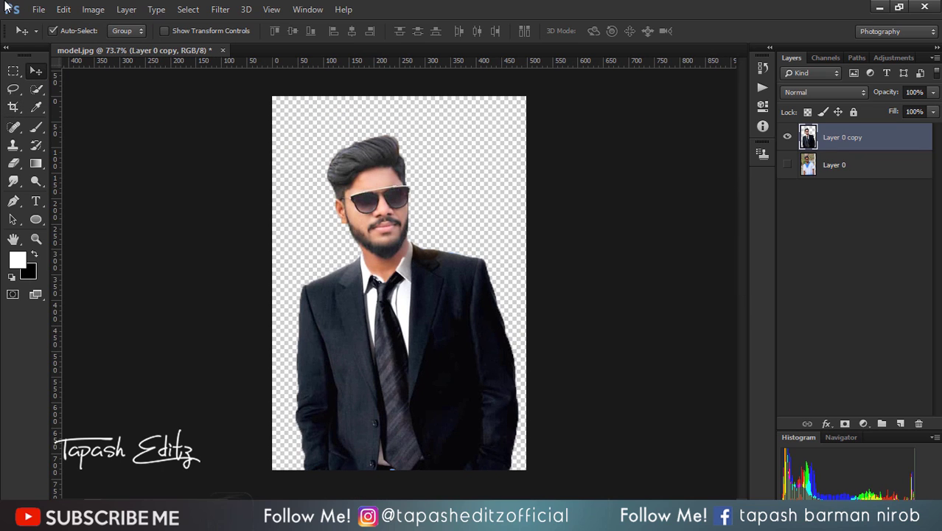
pyautogui.click(38, 9)
pyautogui.click(103, 204)
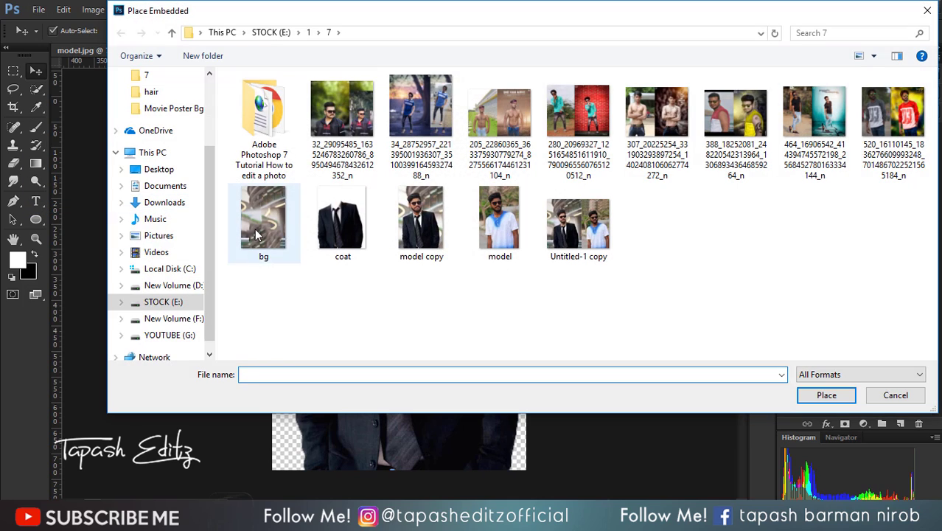
pyautogui.doubleClick(255, 229)
pyautogui.rightClick(398, 199)
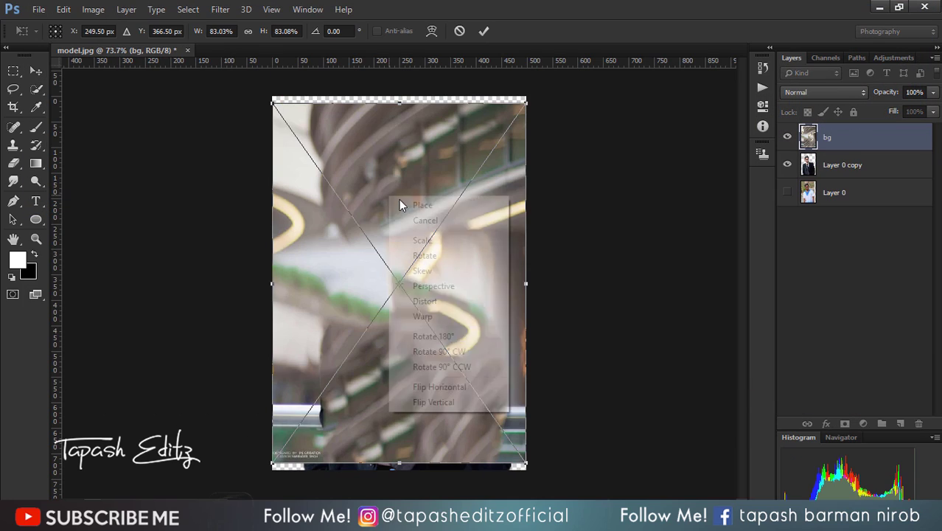
pyautogui.click(425, 220)
# Place the bg image as an embedded file scaled to cover the canvas, and move its layer beneath Layer 0 copy.
pyautogui.click(38, 9)
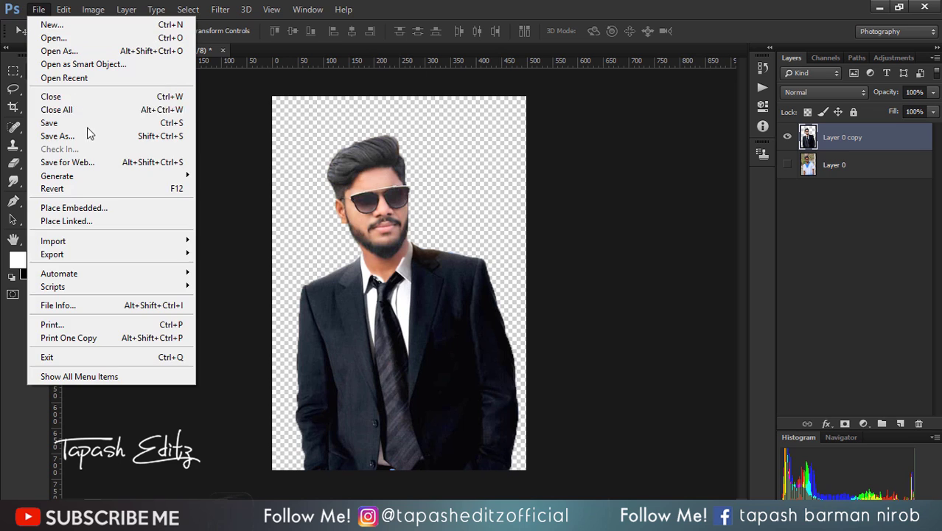
pyautogui.click(105, 207)
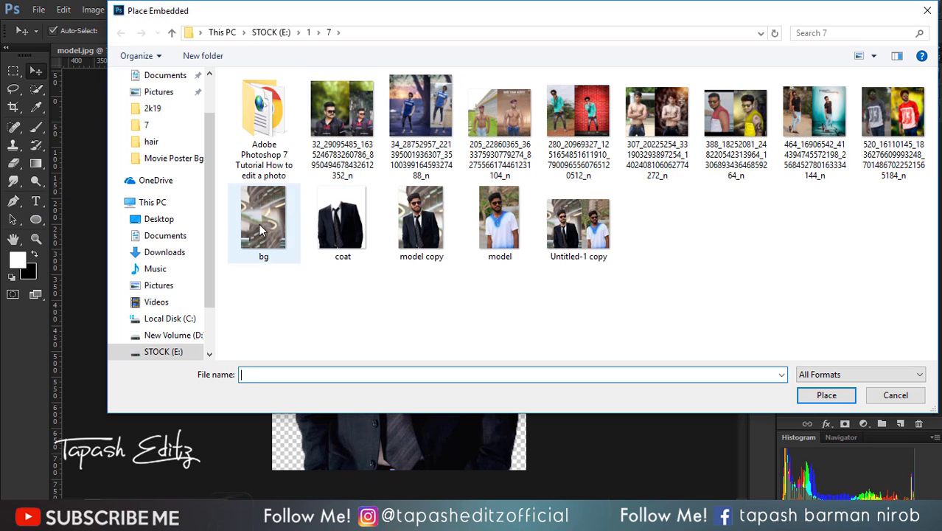
pyautogui.doubleClick(259, 230)
pyautogui.moveTo(526, 102); pyautogui.dragTo(527, 96)
pyautogui.click(483, 30)
pyautogui.moveTo(852, 159); pyautogui.dragTo(853, 168)
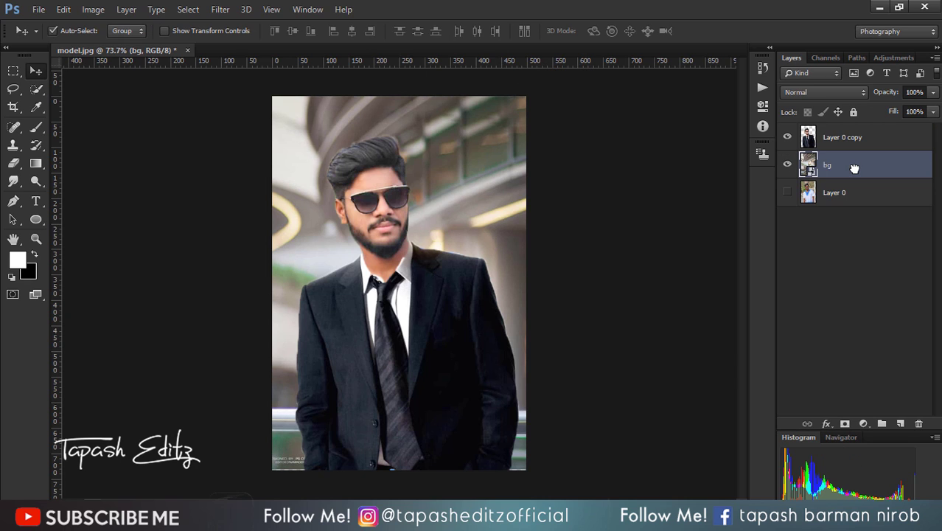
# Apply a Gaussian Blur with a radius of 2.9 pixels to the bg layer.
pyautogui.hotkey('ctrl', '-')
pyautogui.hotkey('ctrl', '+')
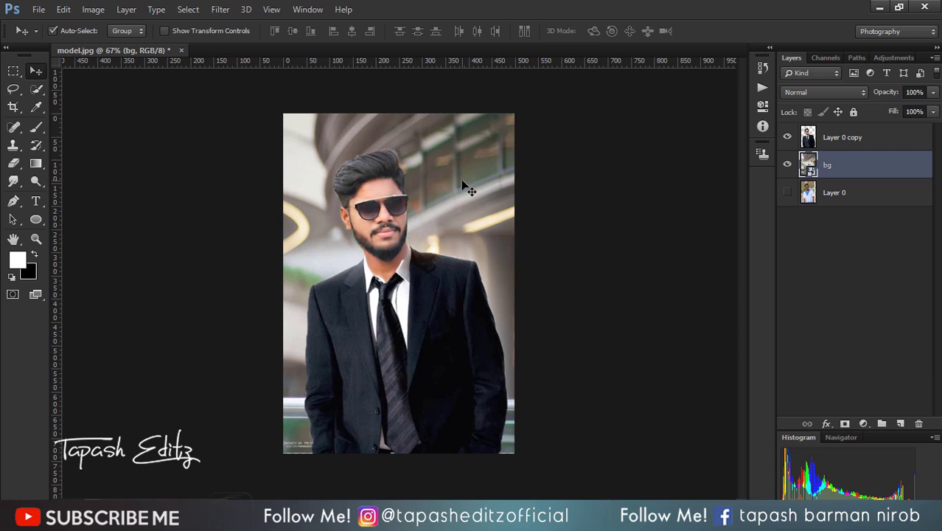
pyautogui.click(221, 8)
pyautogui.moveTo(243, 175)
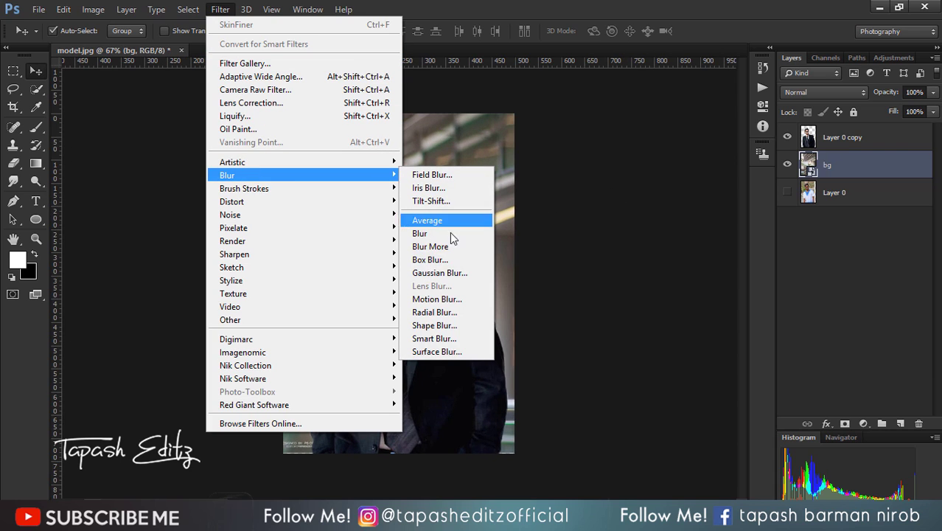
pyautogui.click(439, 273)
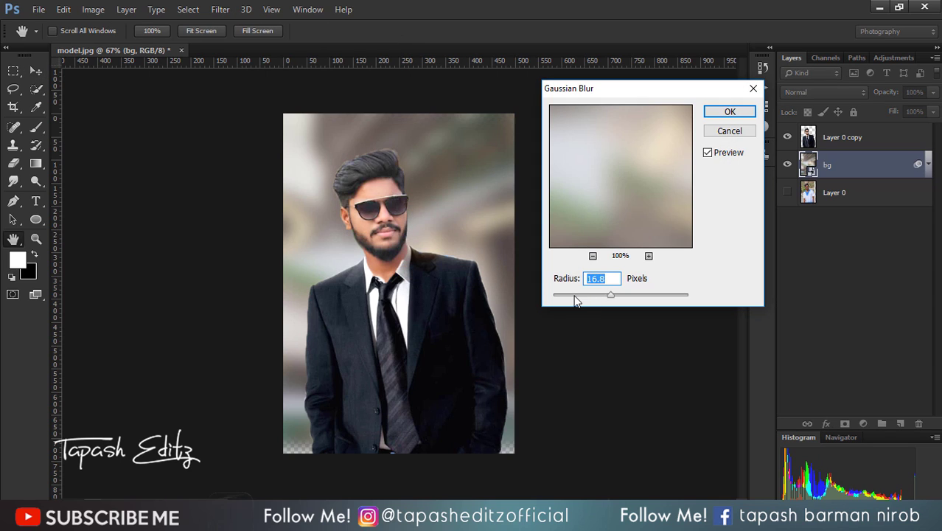
pyautogui.click(575, 298)
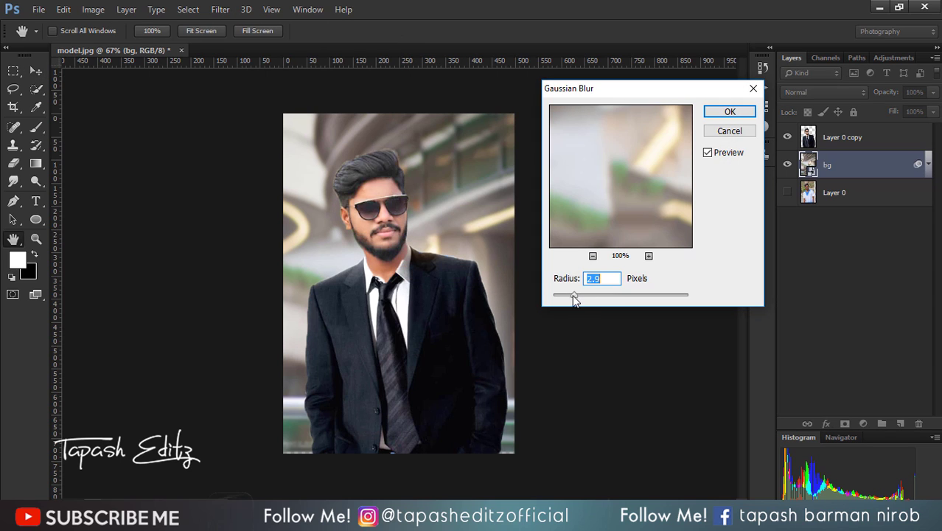
pyautogui.click(728, 111)
# Rasterize the bg layer and stretch its lower edge slightly below the canvas.
pyautogui.rightClick(849, 171)
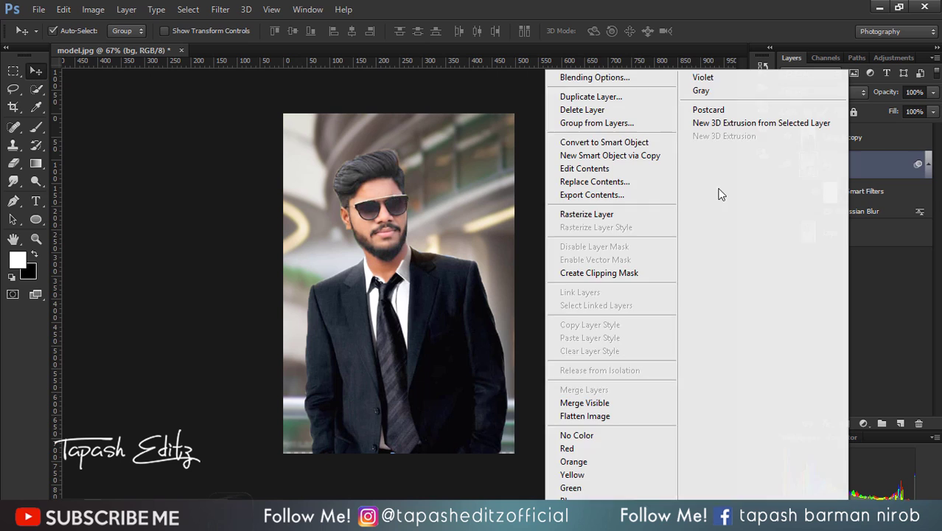
pyautogui.click(628, 215)
pyautogui.click(164, 31)
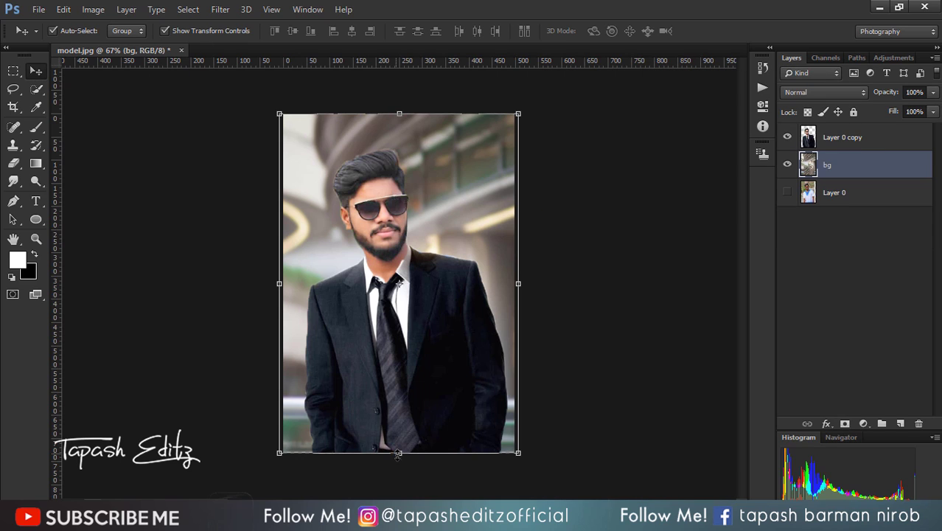
pyautogui.moveTo(399, 453); pyautogui.dragTo(398, 461)
pyautogui.click(623, 31)
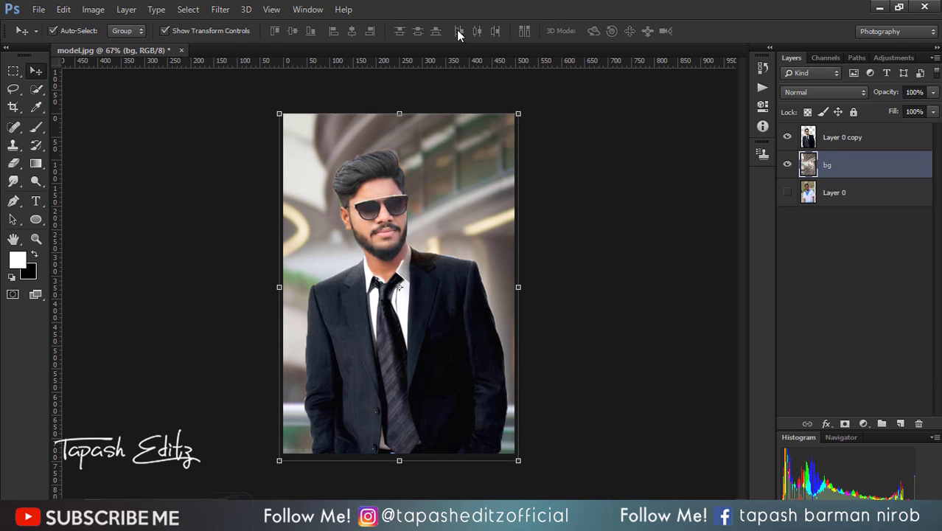
pyautogui.click(165, 31)
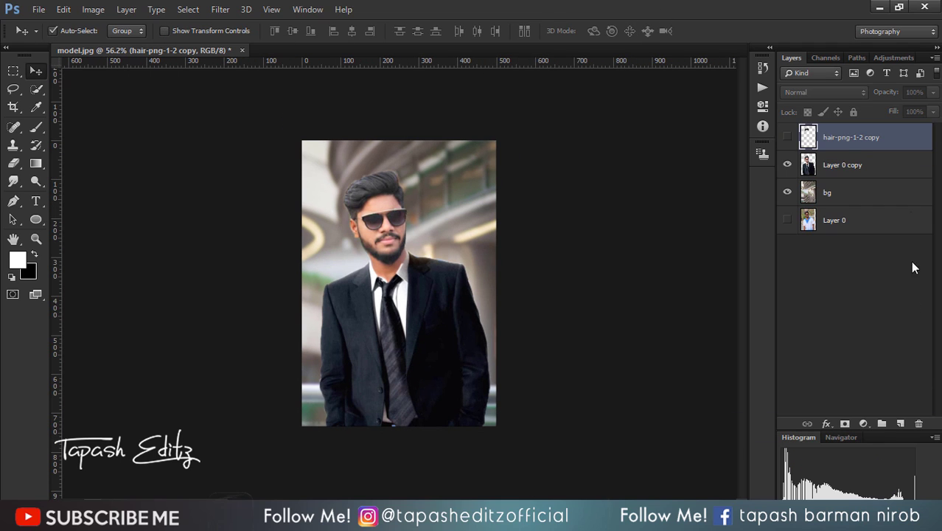
# Flatten the image into a single background layer, discarding the hidden layers.
pyautogui.click(842, 172)
pyautogui.rightClick(841, 172)
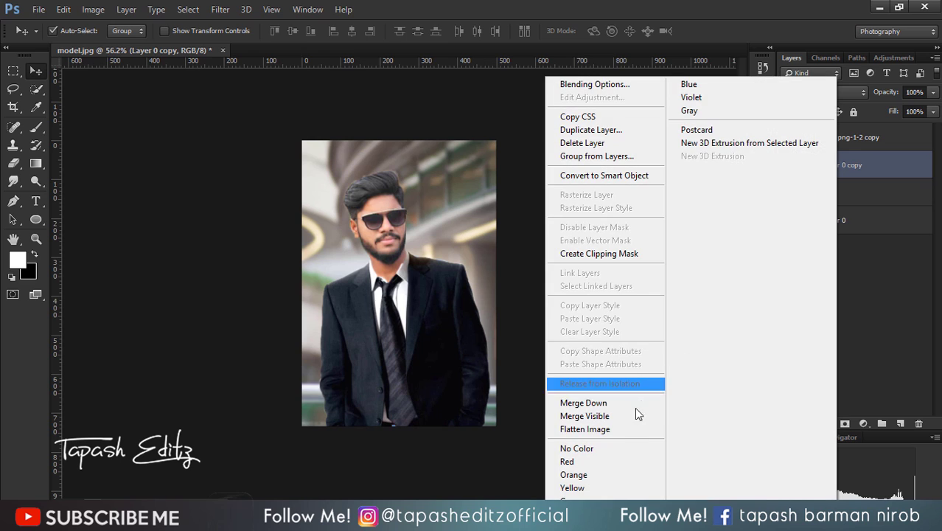
pyautogui.click(617, 429)
pyautogui.click(417, 209)
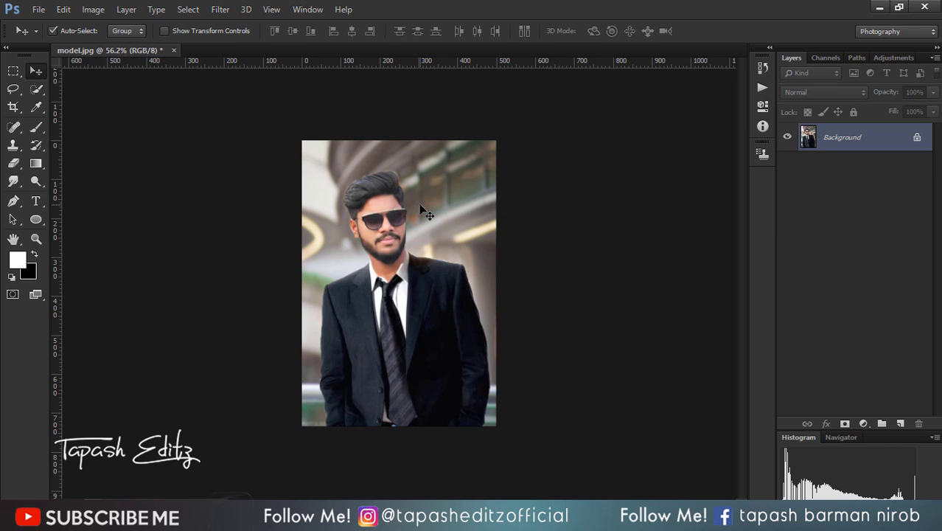
# Adjust the basic tones in Camera Raw: Temperature -8, Contrast -7, Shadows +6, Whites -26 and Blacks +1.
pyautogui.click(219, 9)
pyautogui.click(231, 91)
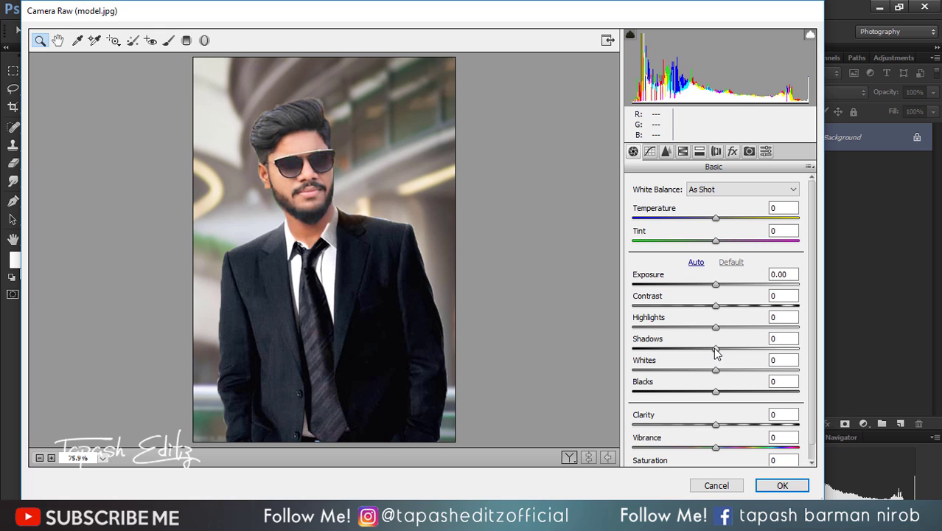
pyautogui.moveTo(719, 352); pyautogui.dragTo(725, 350)
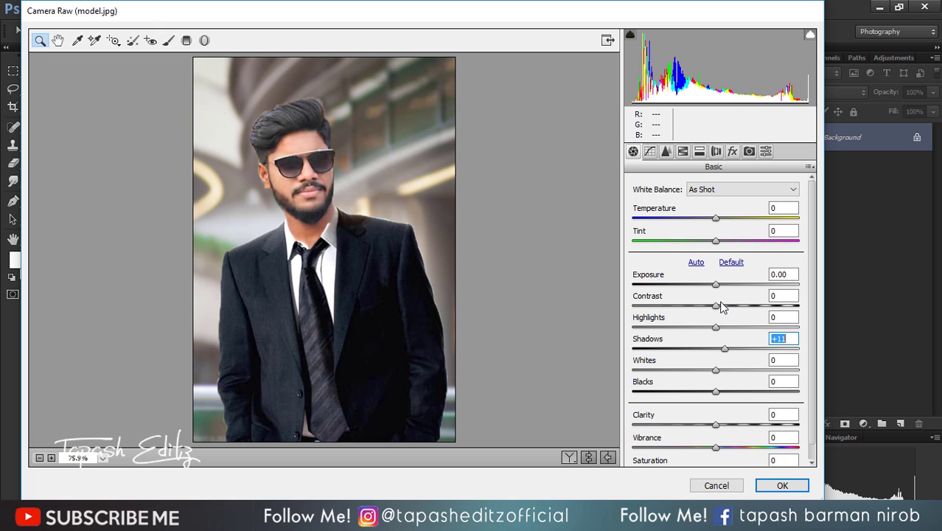
pyautogui.moveTo(719, 306)
pyautogui.mouseDown()
pyautogui.moveTo(731, 308)
pyautogui.moveTo(710, 305)
pyautogui.mouseUp()
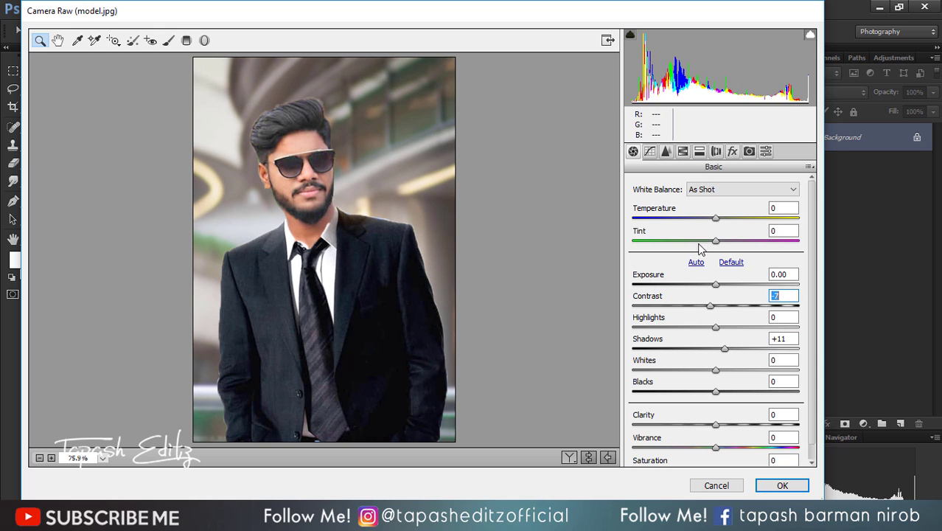
pyautogui.moveTo(716, 223)
pyautogui.mouseDown()
pyautogui.moveTo(707, 223)
pyautogui.moveTo(717, 222)
pyautogui.moveTo(711, 242)
pyautogui.moveTo(701, 242)
pyautogui.moveTo(715, 242)
pyautogui.mouseUp()
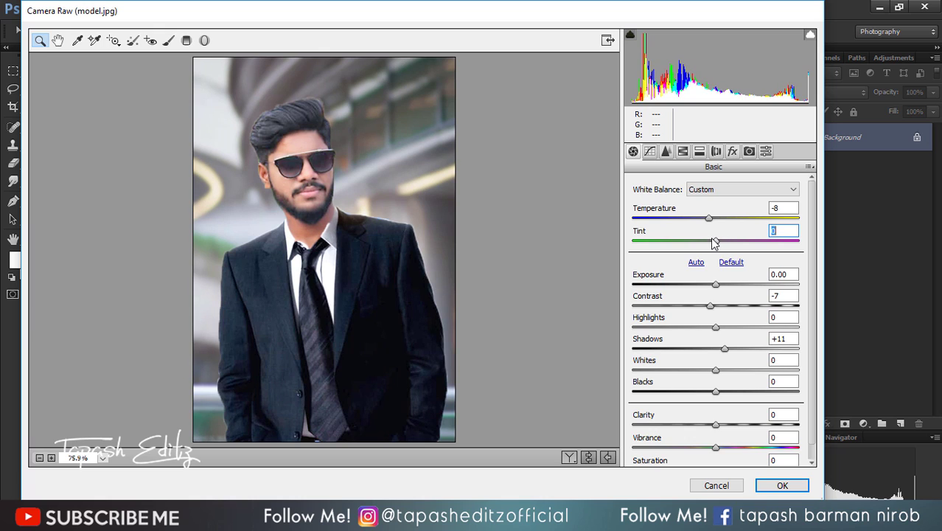
pyautogui.scroll(-1, 710, 451)
pyautogui.moveTo(715, 375); pyautogui.dragTo(721, 333)
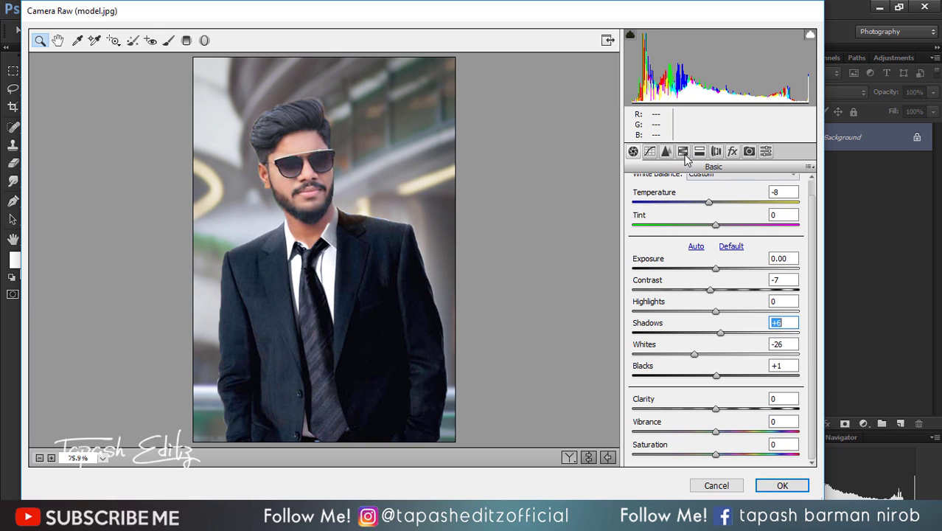
# Set the luminance noise reduction to 19 in the Camera Raw detail settings.
pyautogui.click(685, 153)
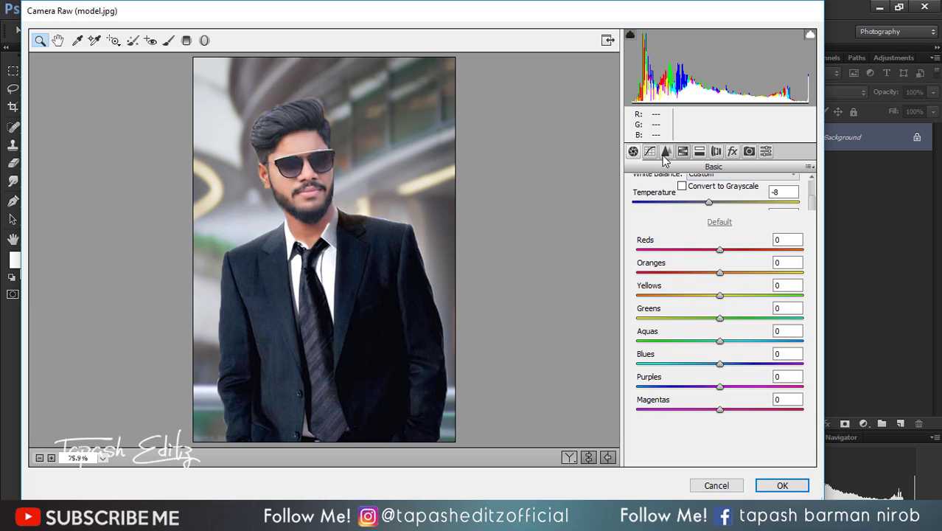
pyautogui.click(652, 151)
pyautogui.click(666, 151)
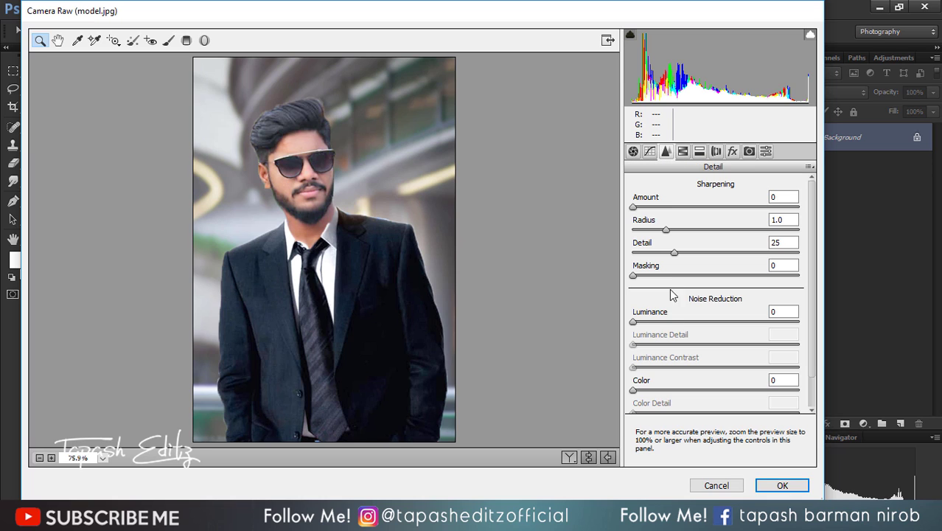
pyautogui.moveTo(644, 317); pyautogui.dragTo(665, 321)
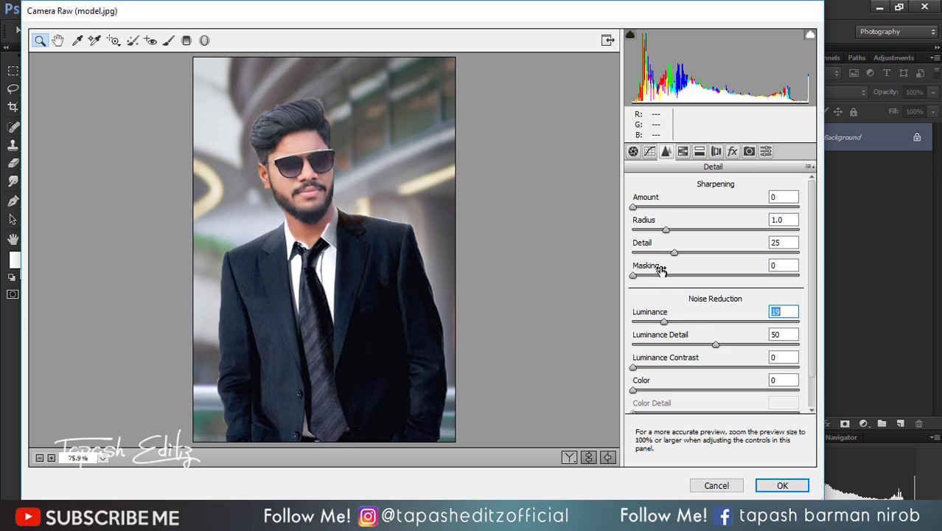
# Raise the luminance of the oranges slightly in the HSL adjustments.
pyautogui.click(671, 207)
pyautogui.click(684, 153)
pyautogui.click(715, 204)
pyautogui.moveTo(725, 274); pyautogui.dragTo(733, 276)
pyautogui.click(640, 207)
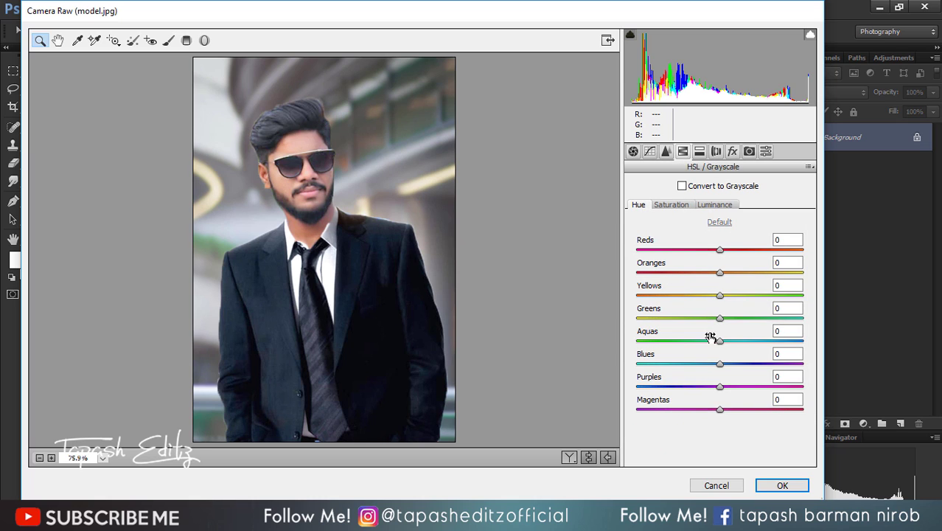
# Set the HSL hue of the blues to -3 and of the oranges to +2.
pyautogui.moveTo(719, 364); pyautogui.dragTo(859, 357)
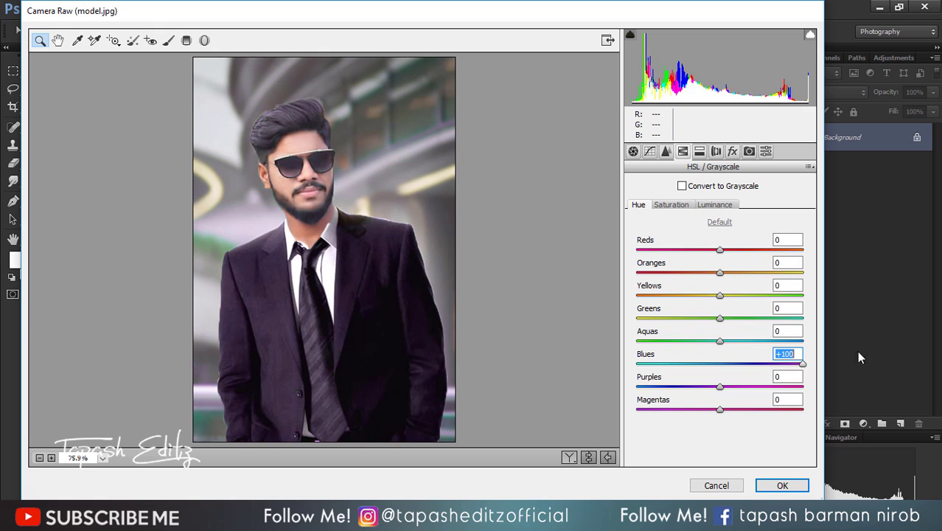
pyautogui.moveTo(732, 362)
pyautogui.mouseDown()
pyautogui.moveTo(774, 362)
pyautogui.moveTo(698, 357)
pyautogui.moveTo(718, 362)
pyautogui.mouseUp()
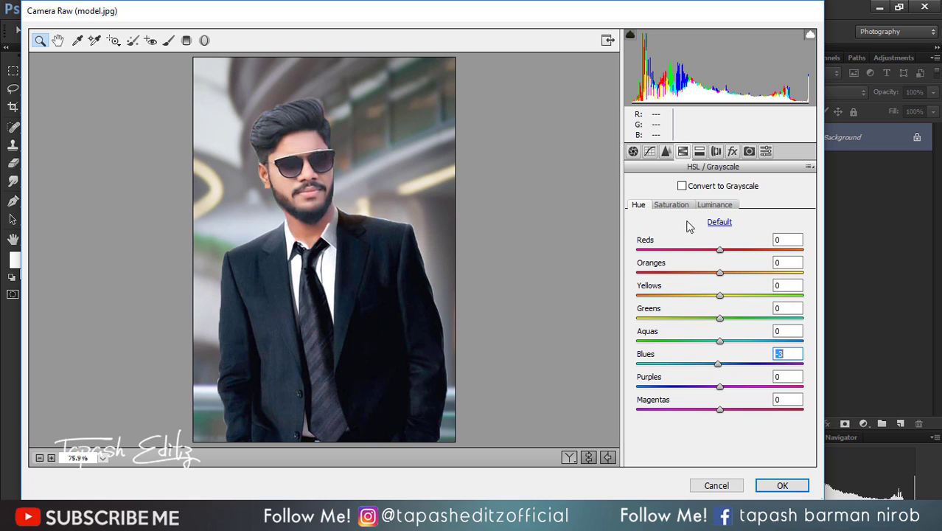
pyautogui.moveTo(720, 272)
pyautogui.mouseDown()
pyautogui.moveTo(700, 270)
pyautogui.moveTo(722, 272)
pyautogui.mouseUp()
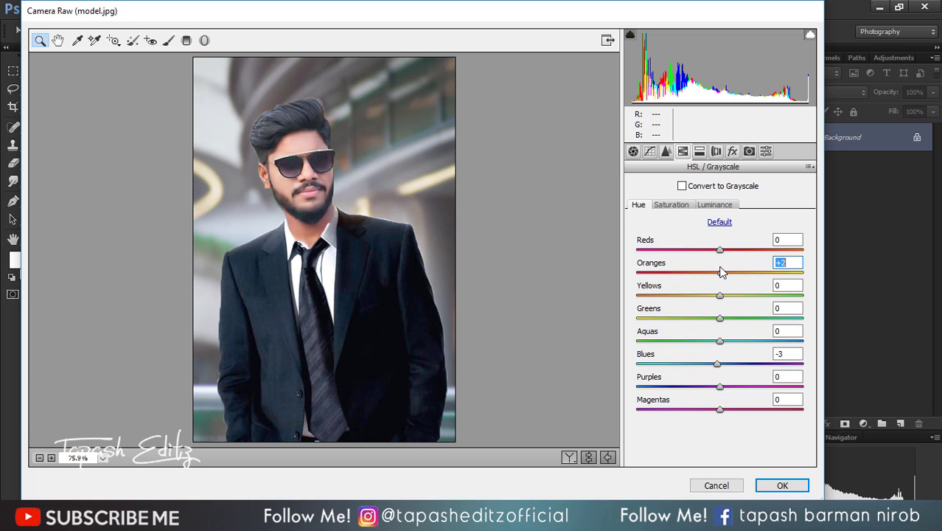
# Add a slight dark post-crop vignette with the Highlight Priority style and apply the Camera Raw adjustments.
pyautogui.click(732, 152)
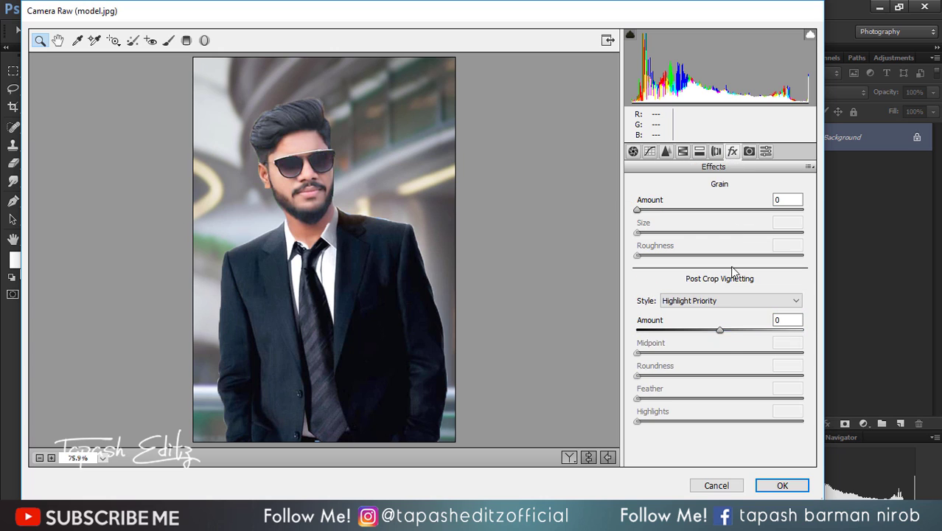
pyautogui.moveTo(719, 331); pyautogui.dragTo(700, 331)
pyautogui.click(774, 484)
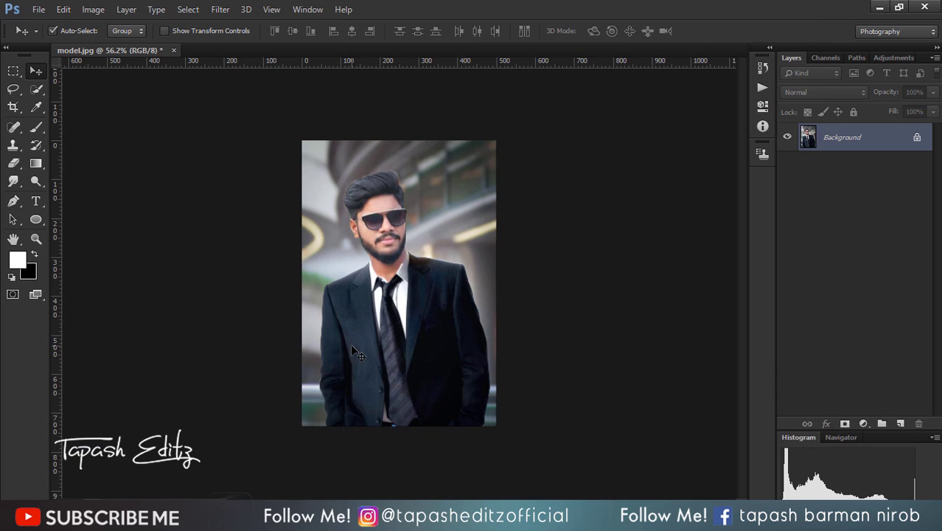
pyautogui.scroll(-6, 399, 317)
pyautogui.scroll(7, 408, 309)
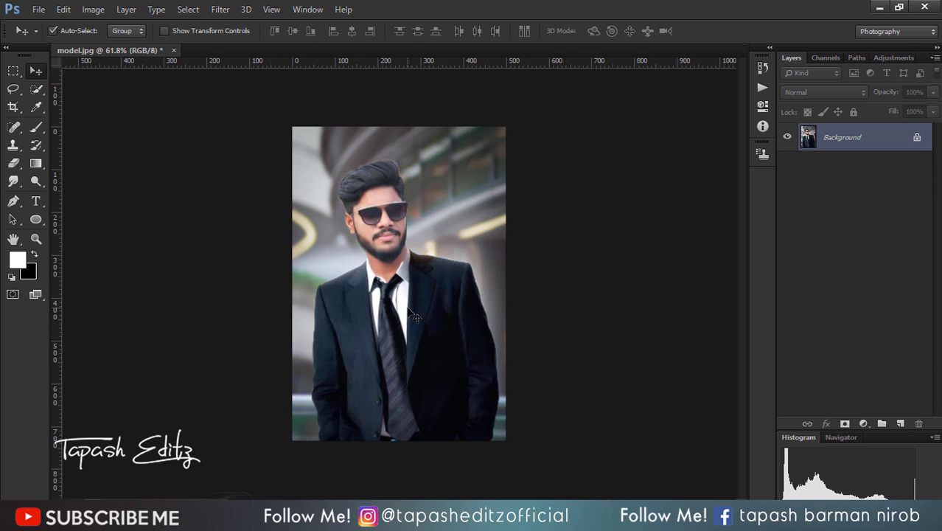